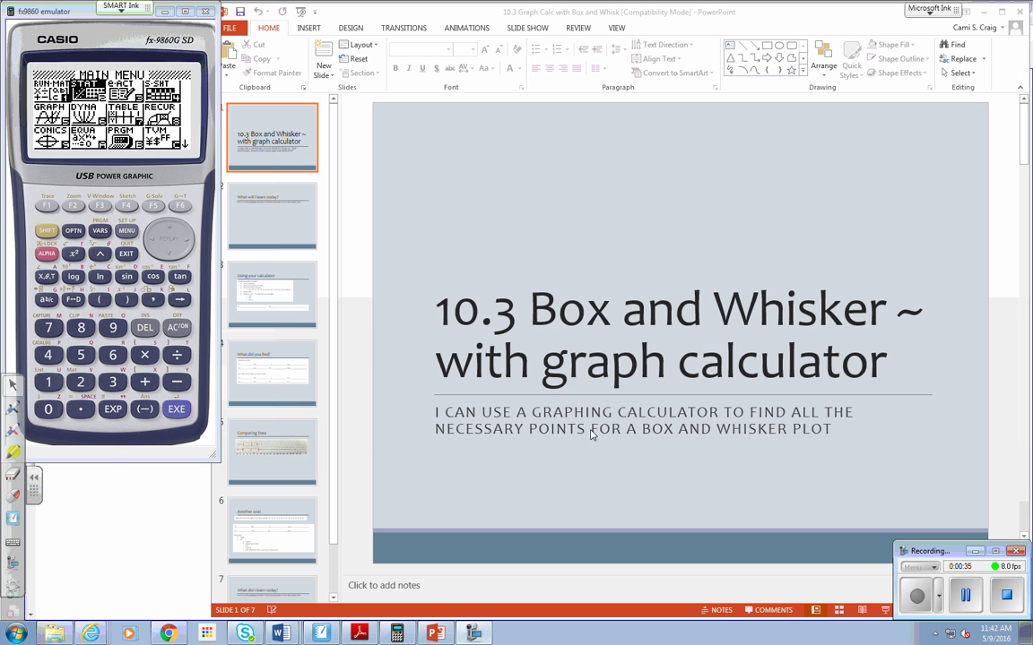
Show slide 3, Using your calculator, and delete all old data from the emulator's List 1 with DEL-A
{"action": "left_click", "coordinate": [267, 230]}
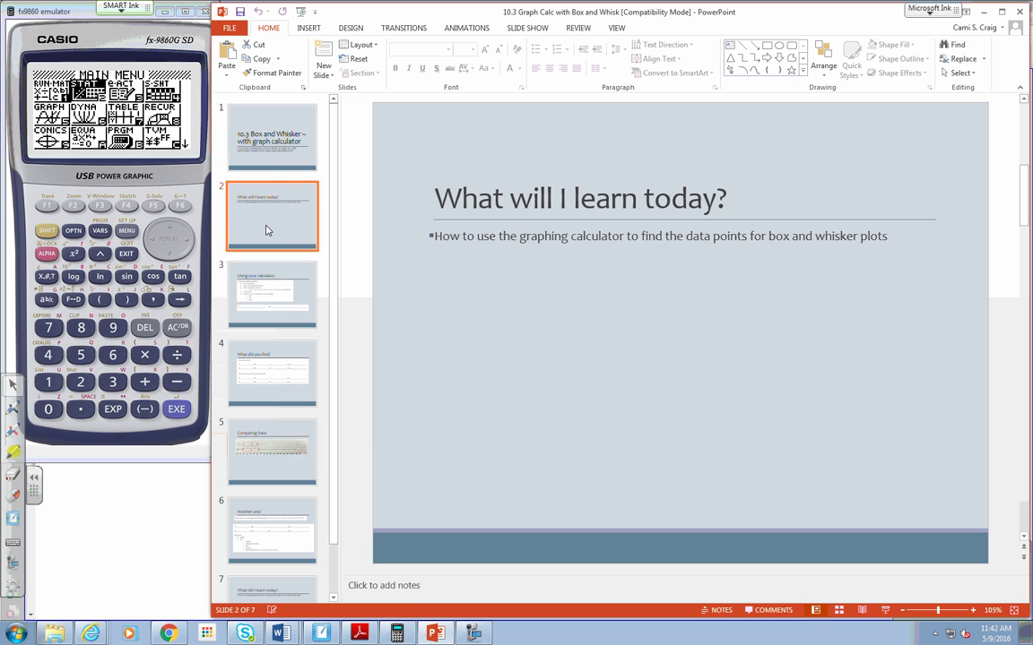
{"action": "left_click", "coordinate": [273, 300]}
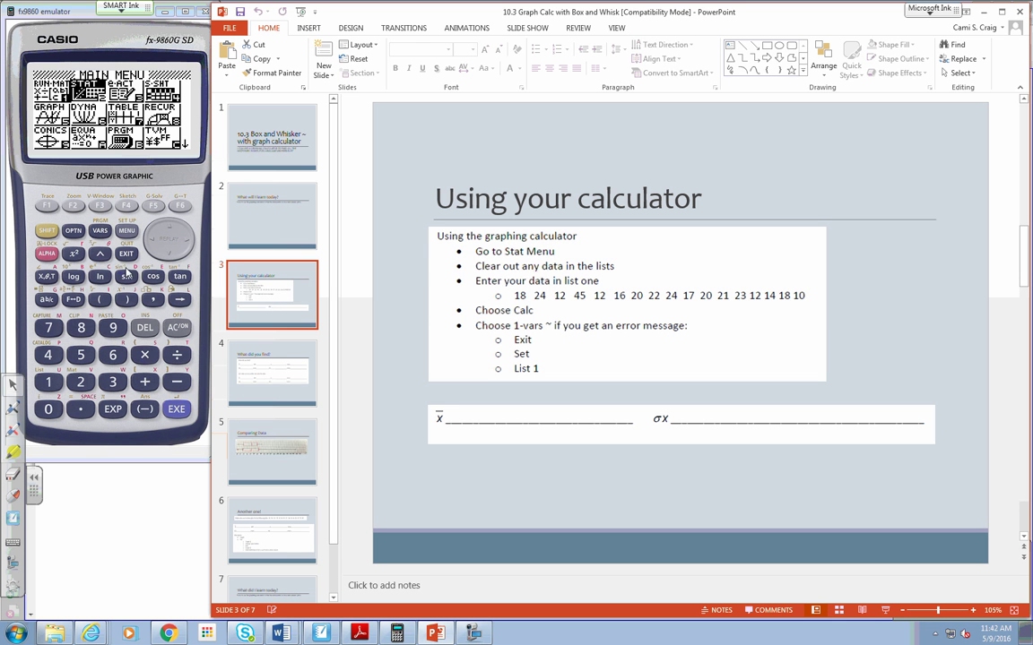
{"action": "left_click", "coordinate": [181, 411]}
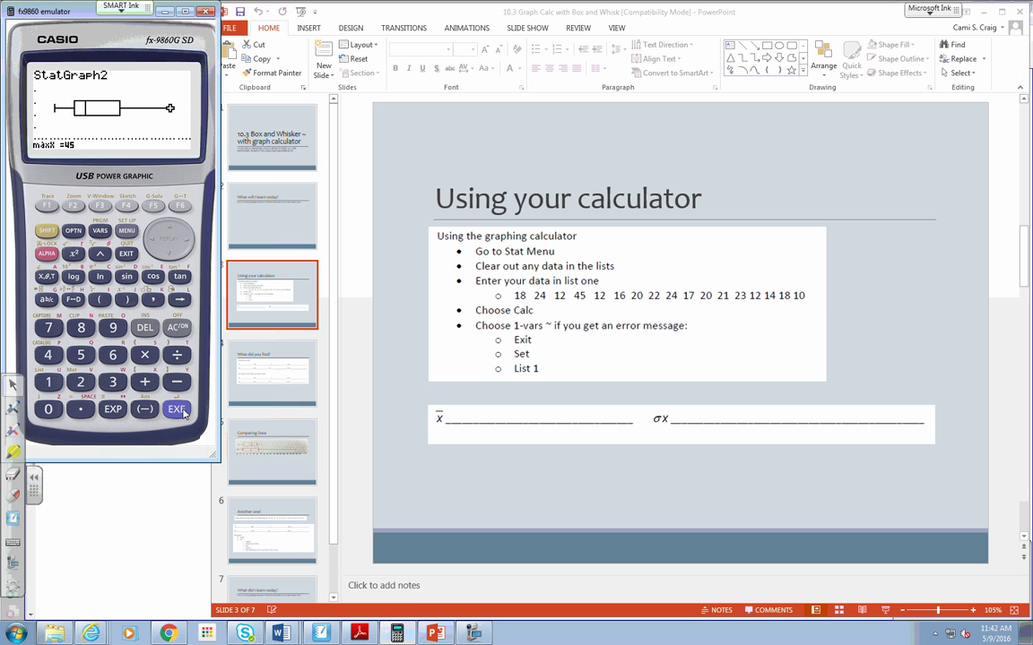
{"action": "left_click", "coordinate": [128, 254]}
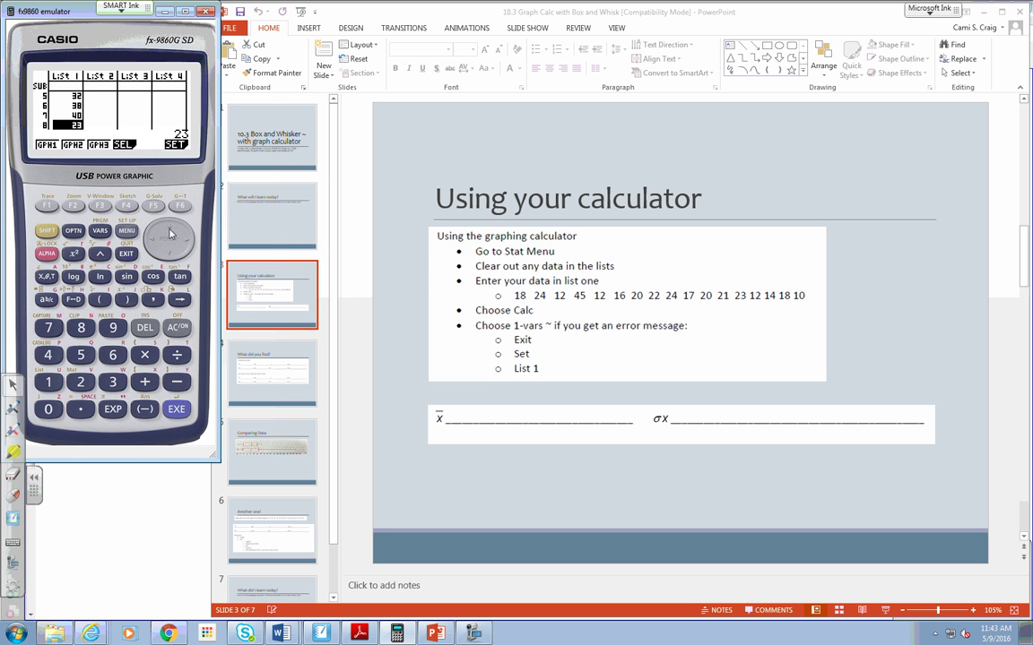
{"action": "left_click", "coordinate": [130, 255]}
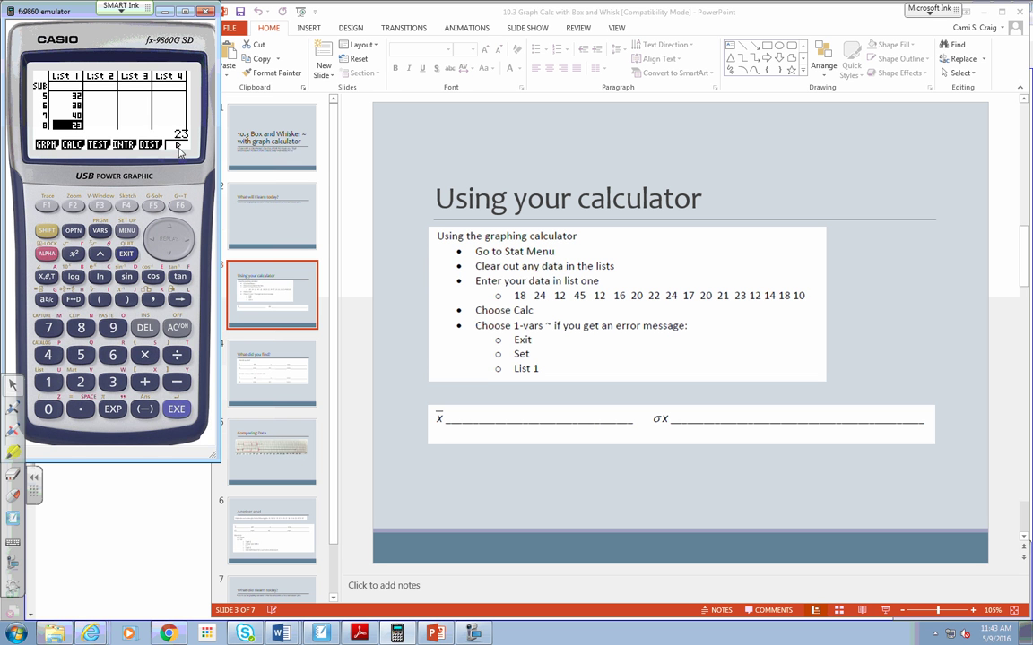
{"action": "left_click", "coordinate": [178, 195]}
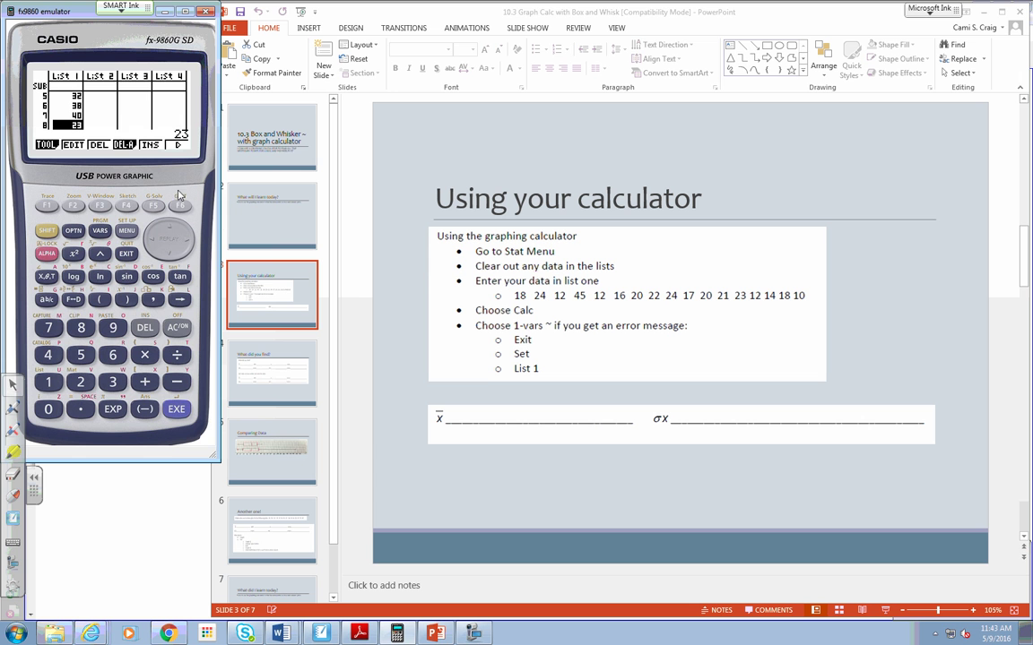
{"action": "left_click", "coordinate": [117, 189]}
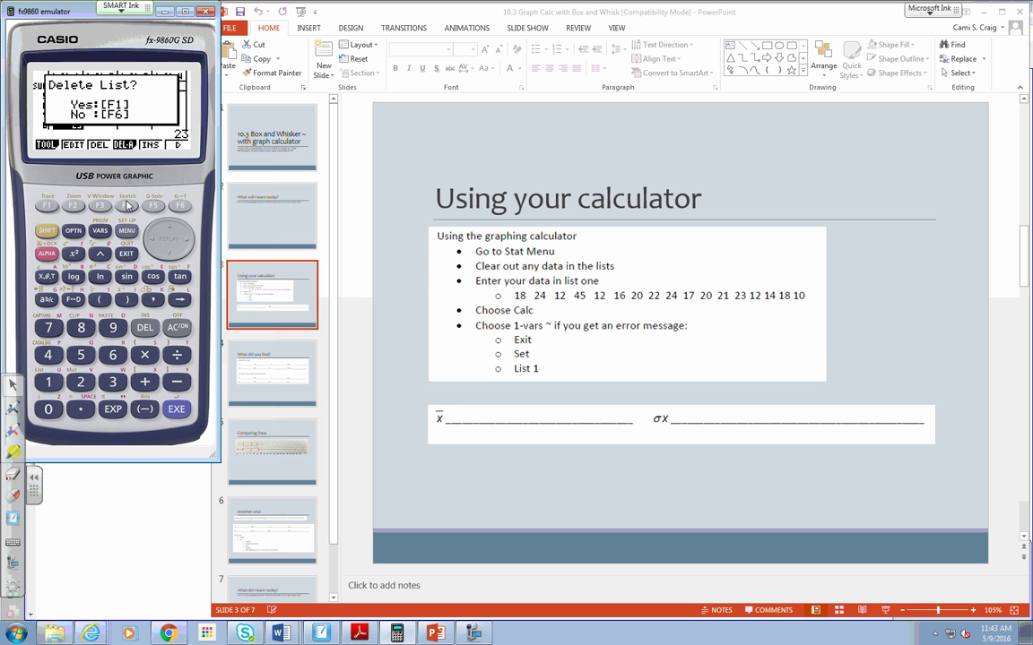
{"action": "left_click", "coordinate": [49, 206]}
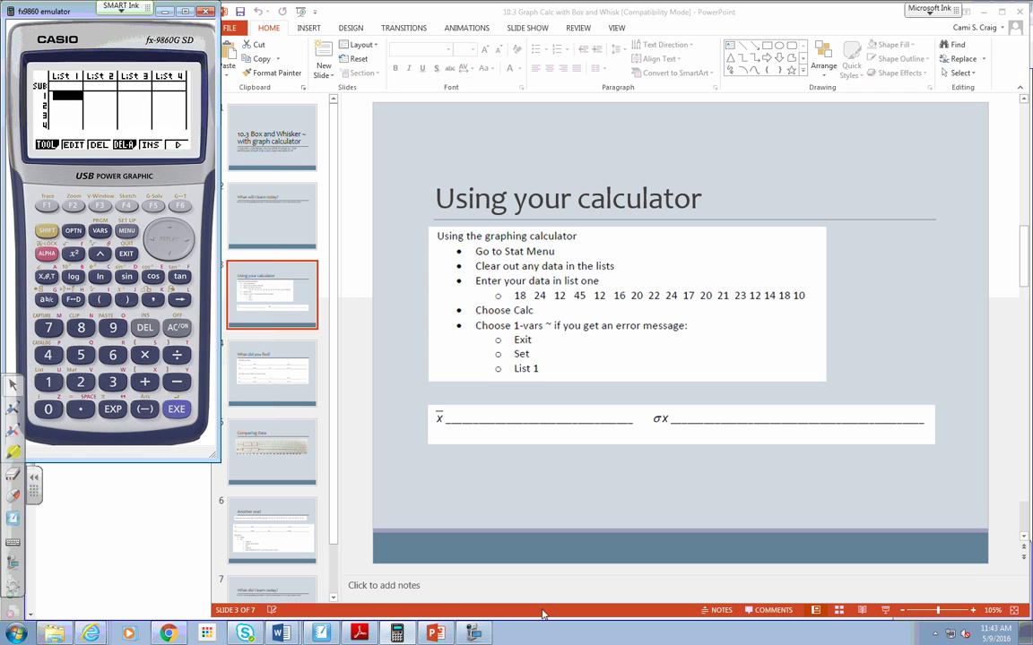
Enter 18, 24, 12, 45, 12, 16, 20 and 22 into List 1
{"action": "left_click", "coordinate": [476, 635]}
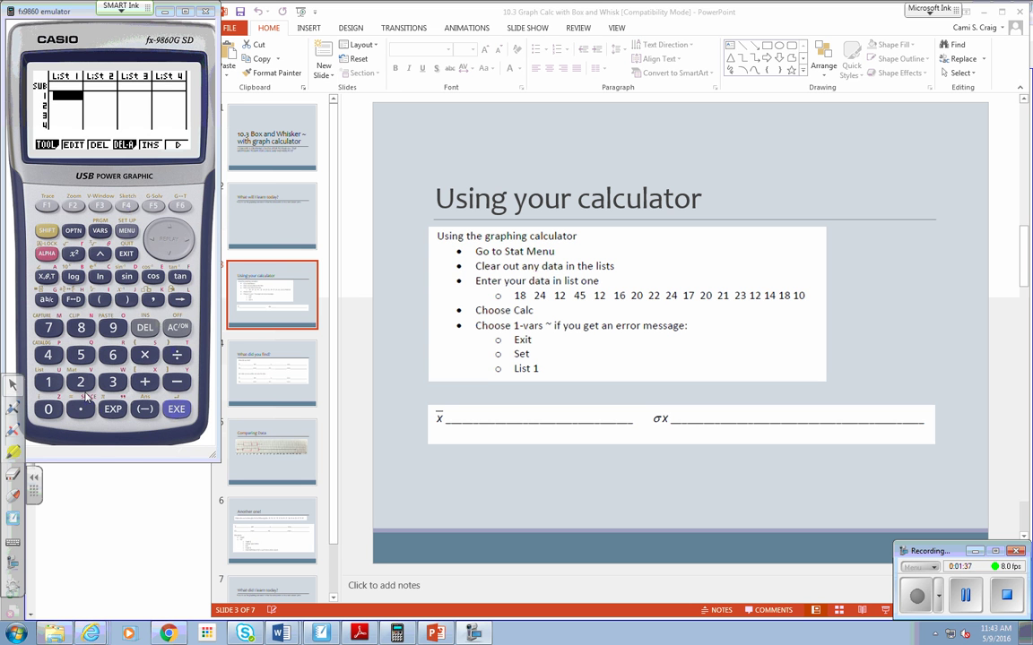
{"action": "left_click", "coordinate": [49, 381]}
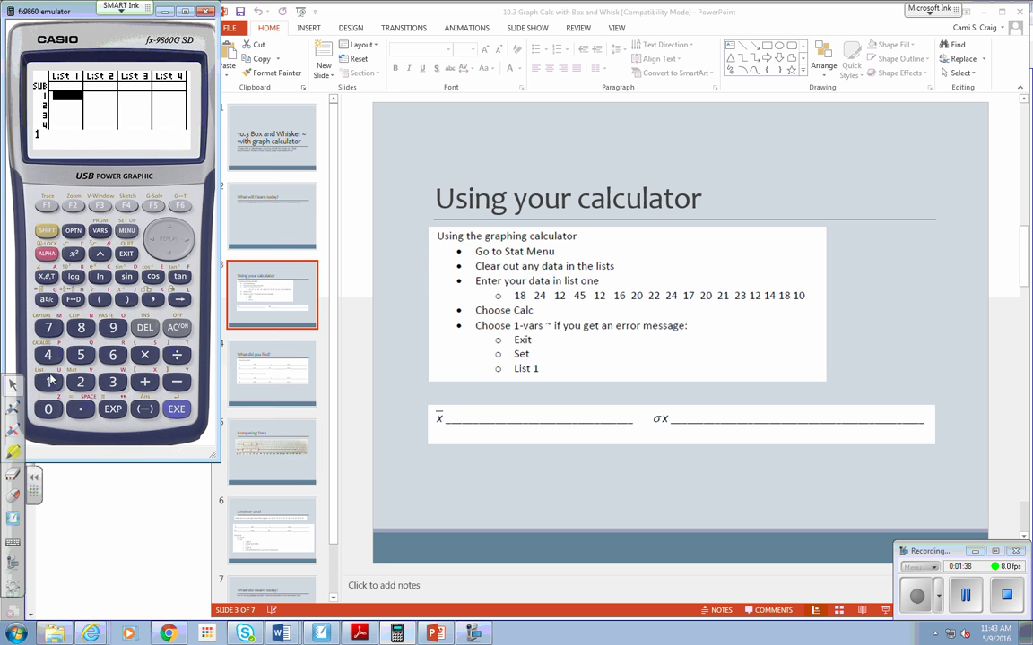
{"action": "left_click", "coordinate": [85, 328]}
{"action": "key", "text": "Return"}
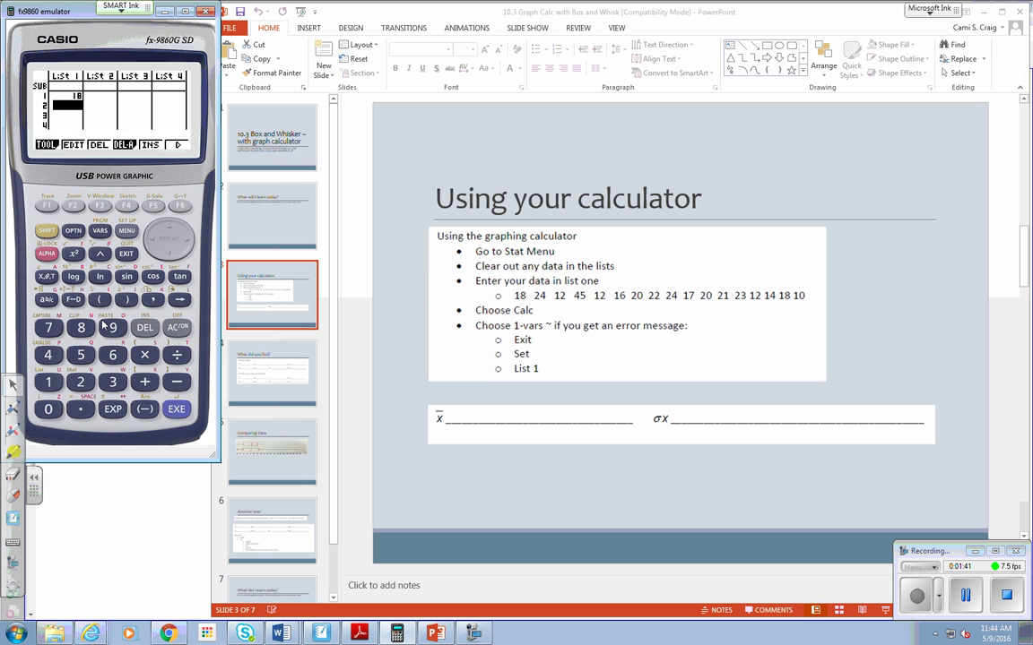
{"action": "type", "text": "24"}
{"action": "key", "text": "Return"}
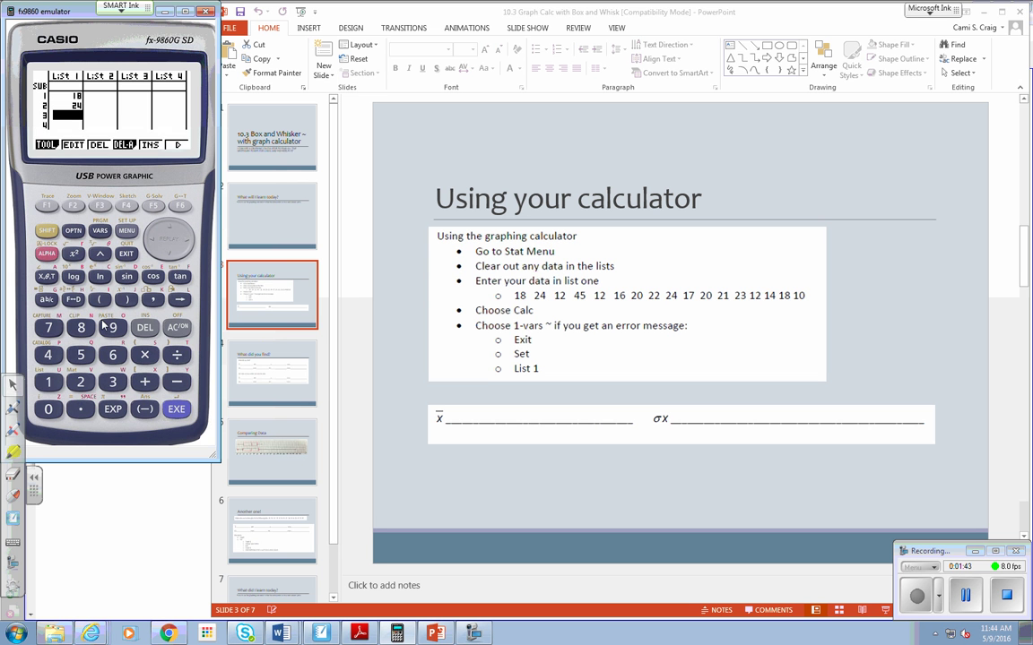
{"action": "type", "text": "12"}
{"action": "key", "text": "Return"}
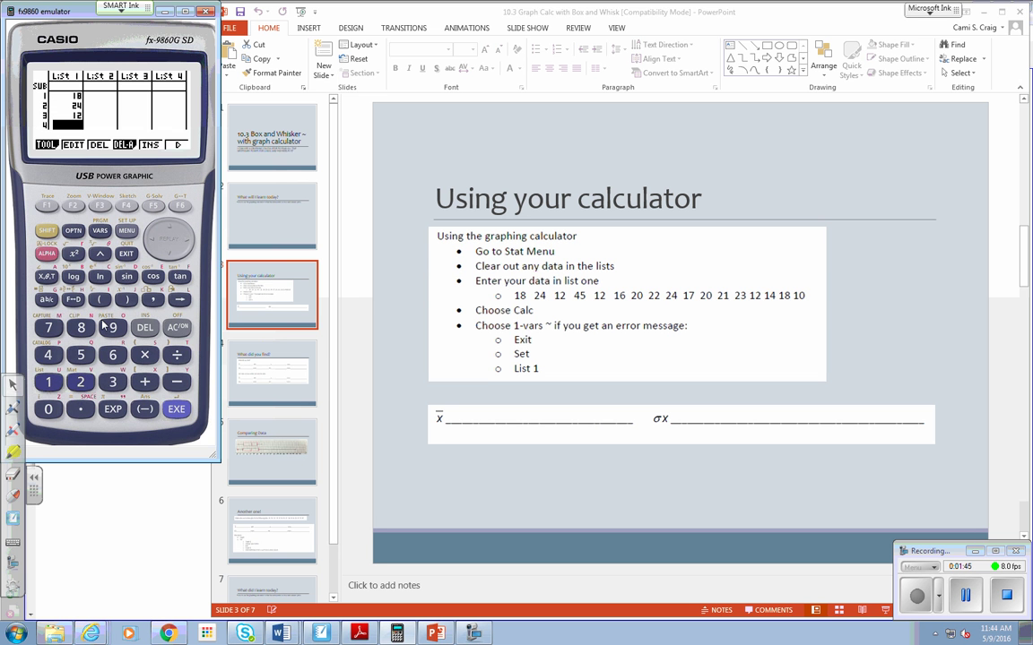
{"action": "type", "text": "45"}
{"action": "key", "text": "Return"}
{"action": "type", "text": "12"}
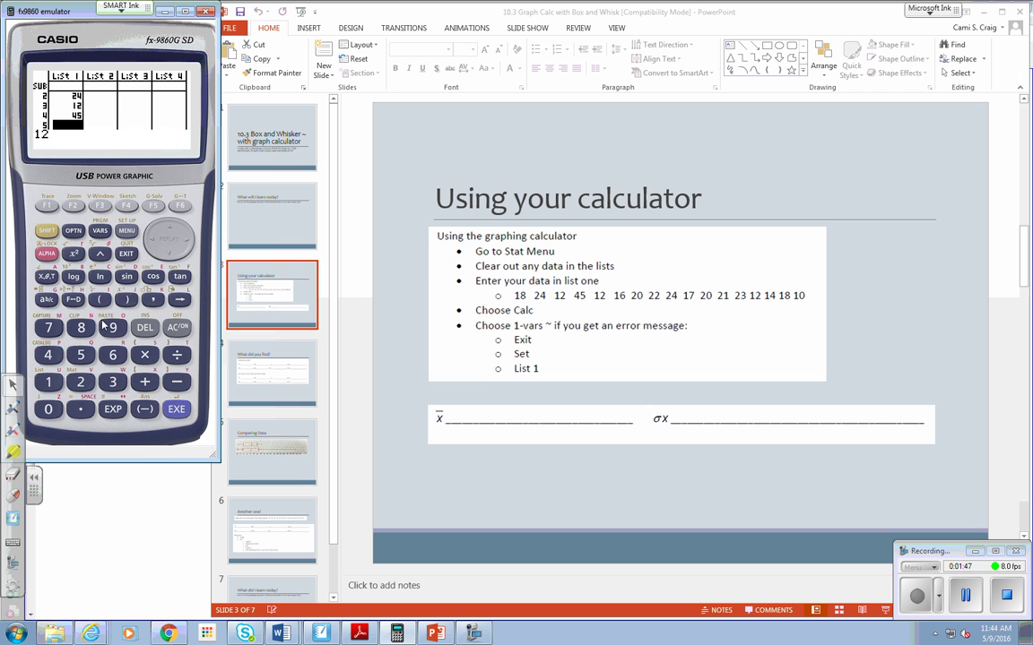
{"action": "key", "text": "Return"}
{"action": "type", "text": "16"}
{"action": "key", "text": "Return"}
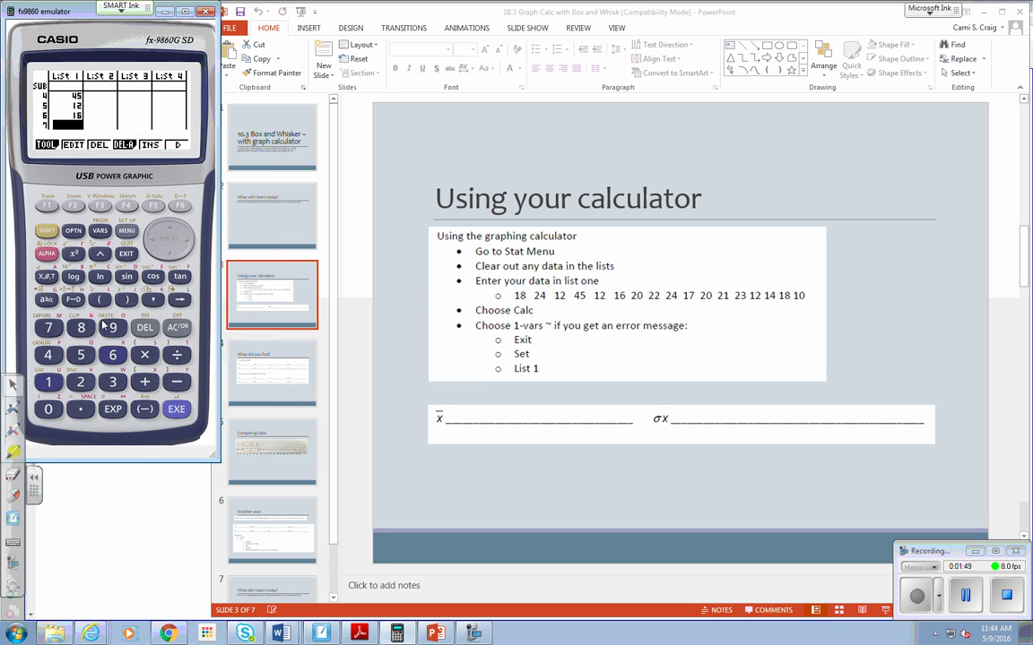
{"action": "type", "text": "20"}
{"action": "key", "text": "Return"}
{"action": "type", "text": "22"}
{"action": "key", "text": "Return"}
Enter the remaining values 24, 17, 20, 21, 23, 12, 14, 18 and 10 into List 1
{"action": "type", "text": "24"}
{"action": "key", "text": "Return"}
{"action": "type", "text": "1"}
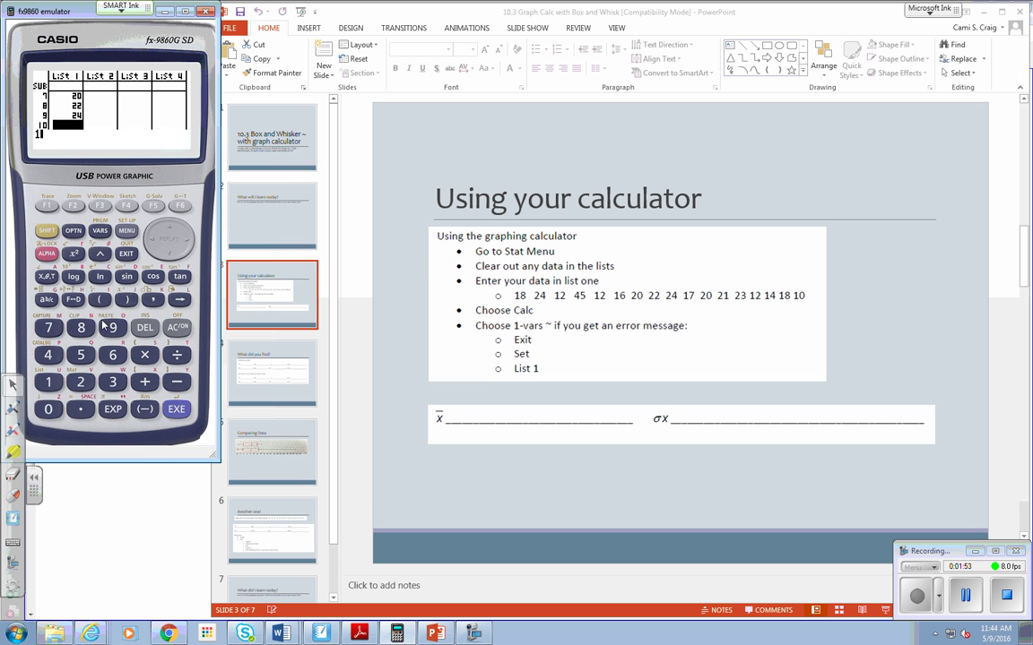
{"action": "type", "text": "7"}
{"action": "key", "text": "Return"}
{"action": "type", "text": "20"}
{"action": "key", "text": "Return"}
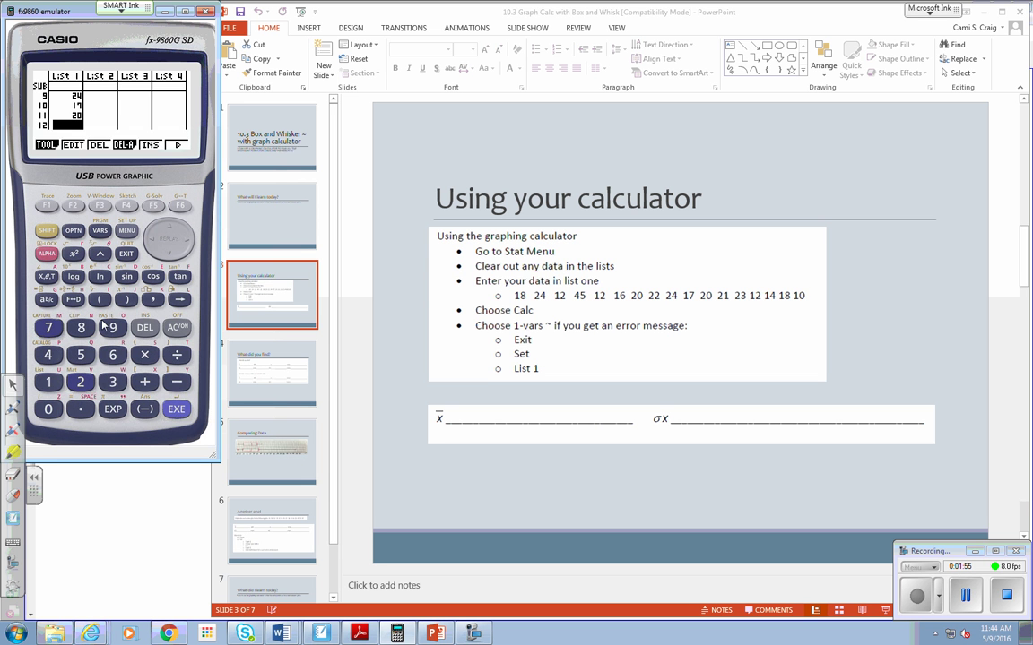
{"action": "type", "text": "21"}
{"action": "key", "text": "Return"}
{"action": "type", "text": "23"}
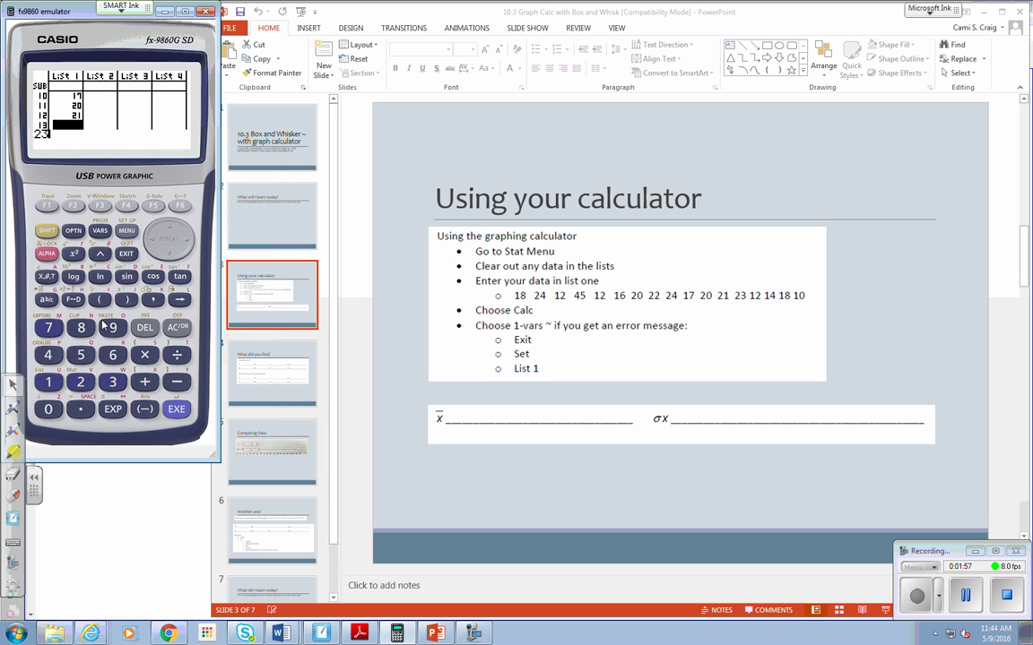
{"action": "key", "text": "Return"}
{"action": "type", "text": "12"}
{"action": "key", "text": "Return"}
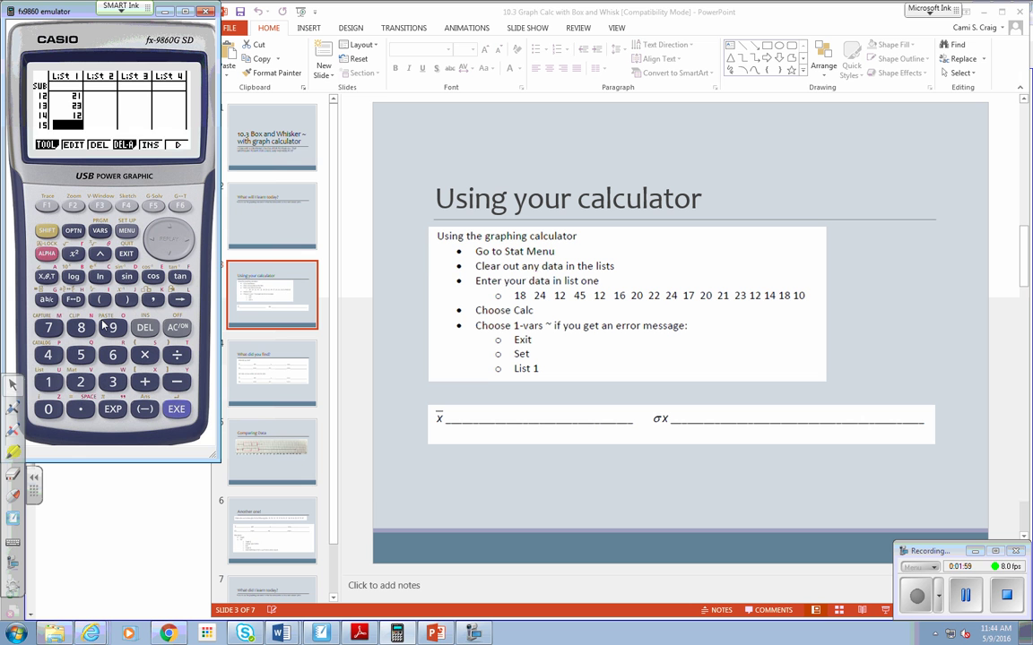
{"action": "type", "text": "14"}
{"action": "key", "text": "Return"}
{"action": "type", "text": "18"}
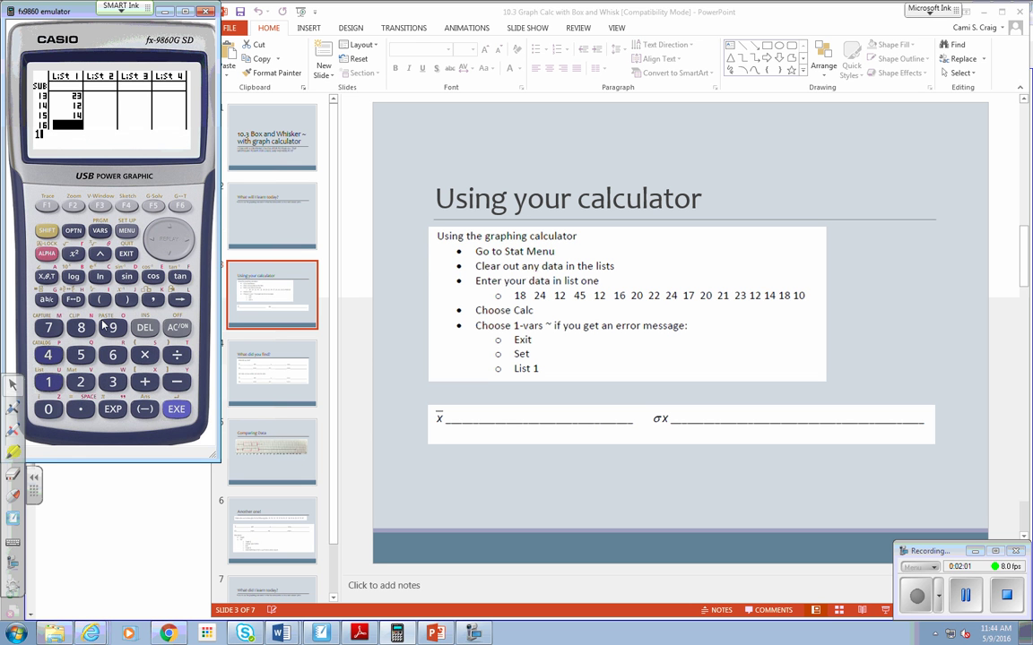
{"action": "key", "text": "Return"}
{"action": "type", "text": "10"}
Store the final value 10, verify 1Var XList is List1, and return to the CALC menu
{"action": "key", "text": "Return"}
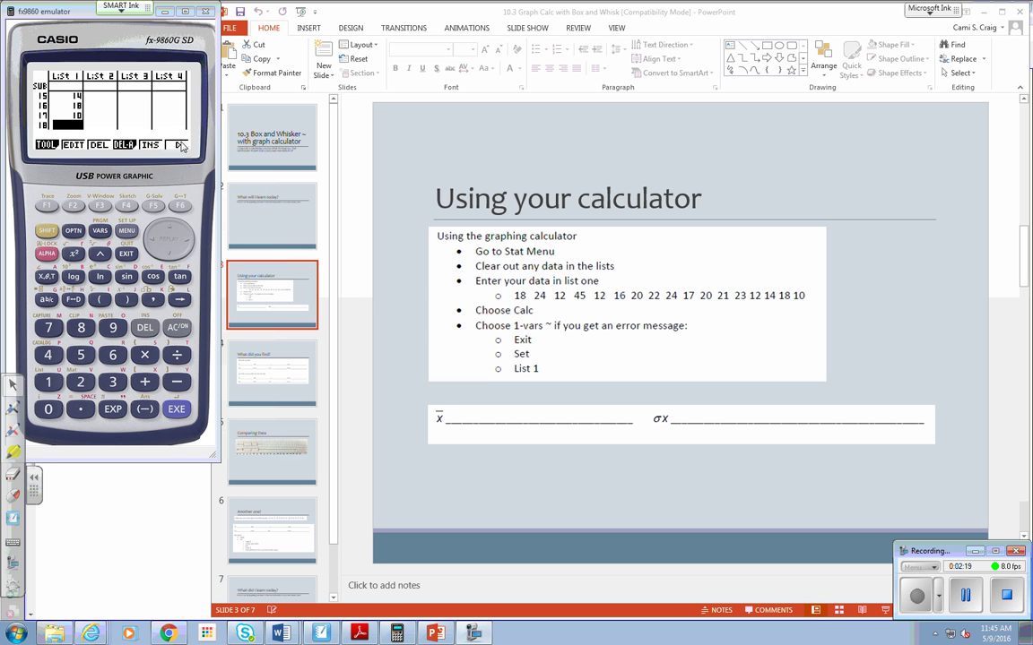
{"action": "left_click", "coordinate": [177, 206]}
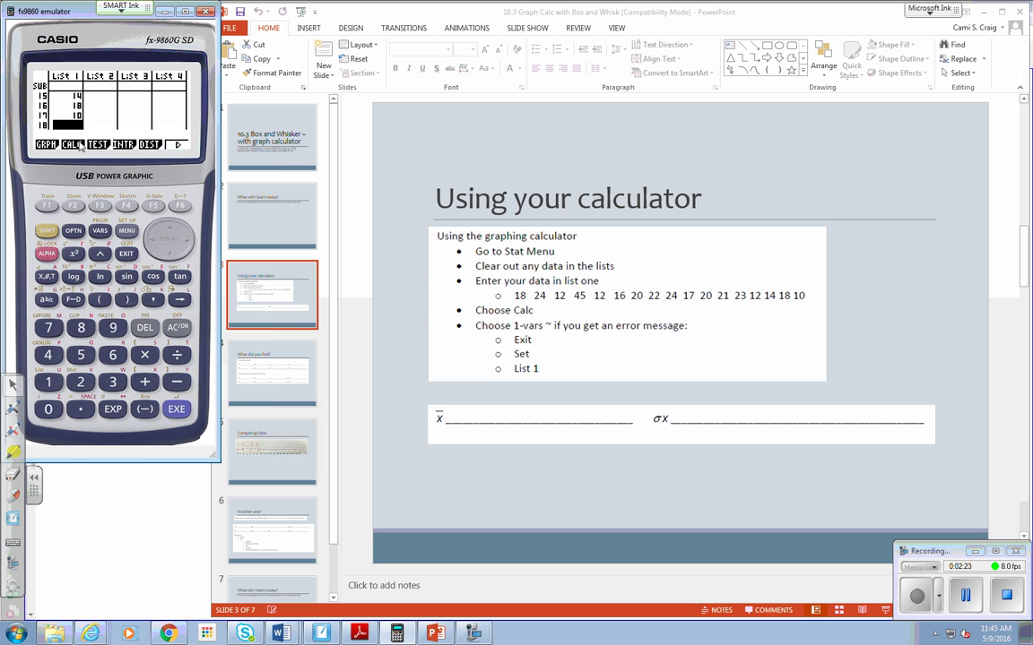
{"action": "left_click", "coordinate": [75, 206]}
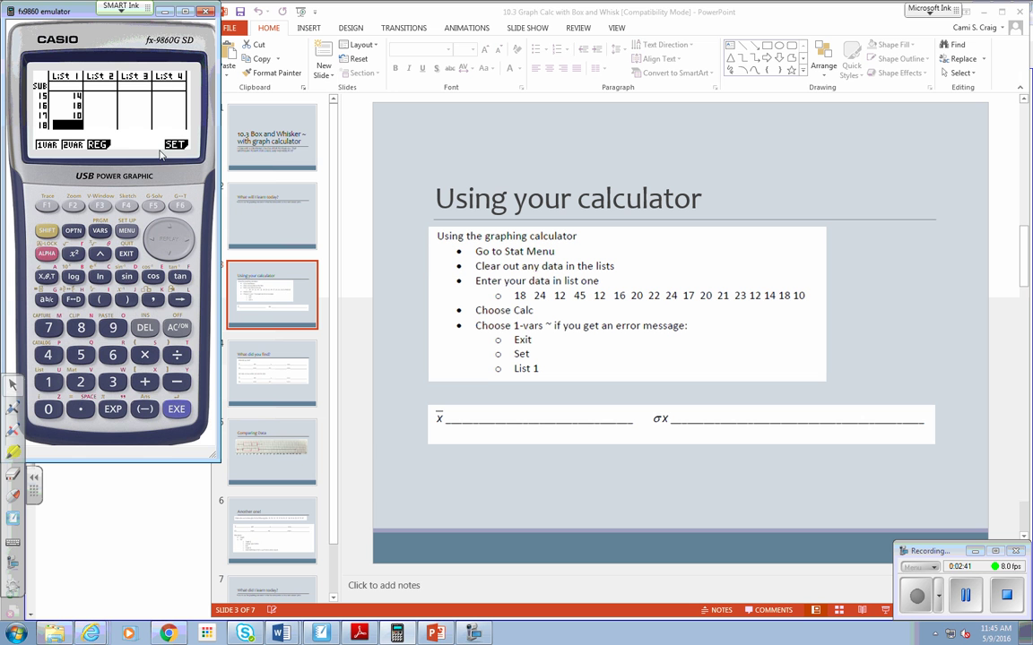
{"action": "left_click", "coordinate": [179, 207]}
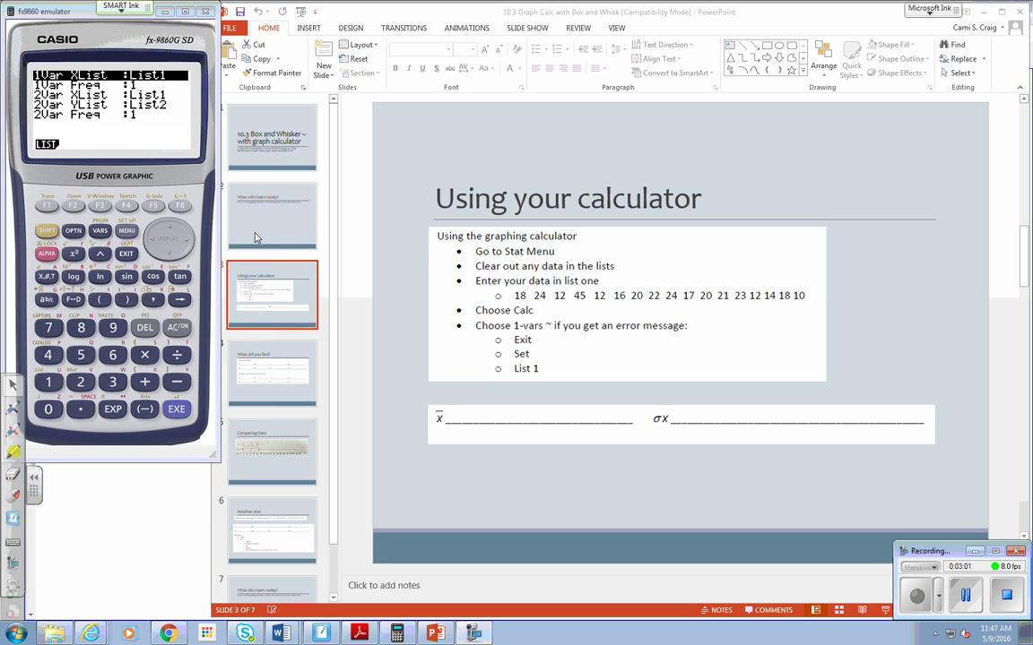
{"action": "left_click", "coordinate": [127, 254]}
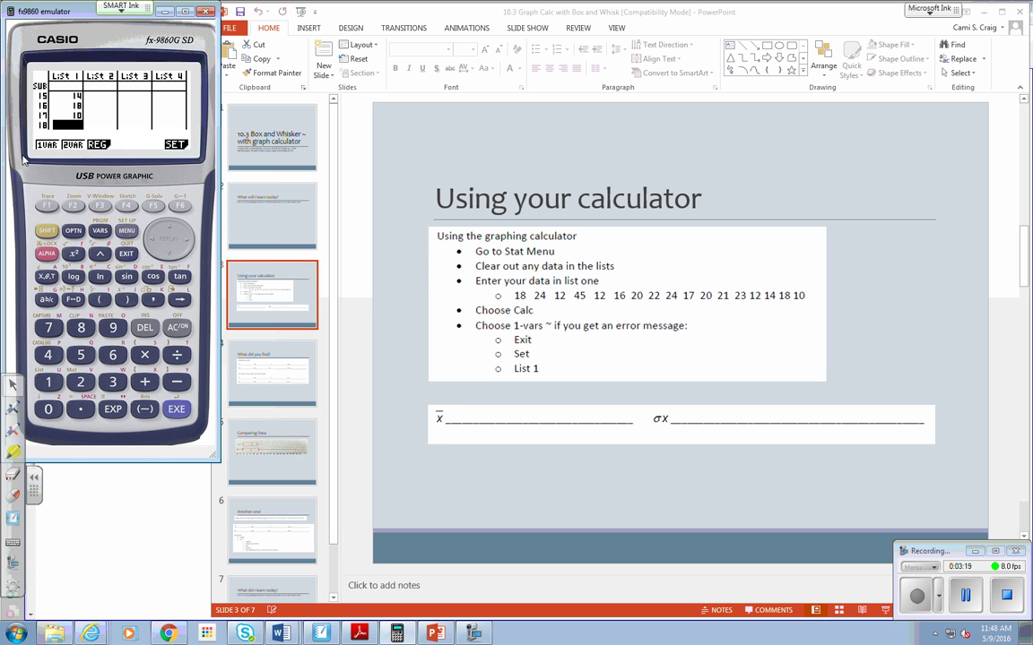
Run 1-VAR statistics on List 1, giving mean 19.2941176, σx 7.75935644 and n = 17
{"action": "left_click", "coordinate": [50, 208]}
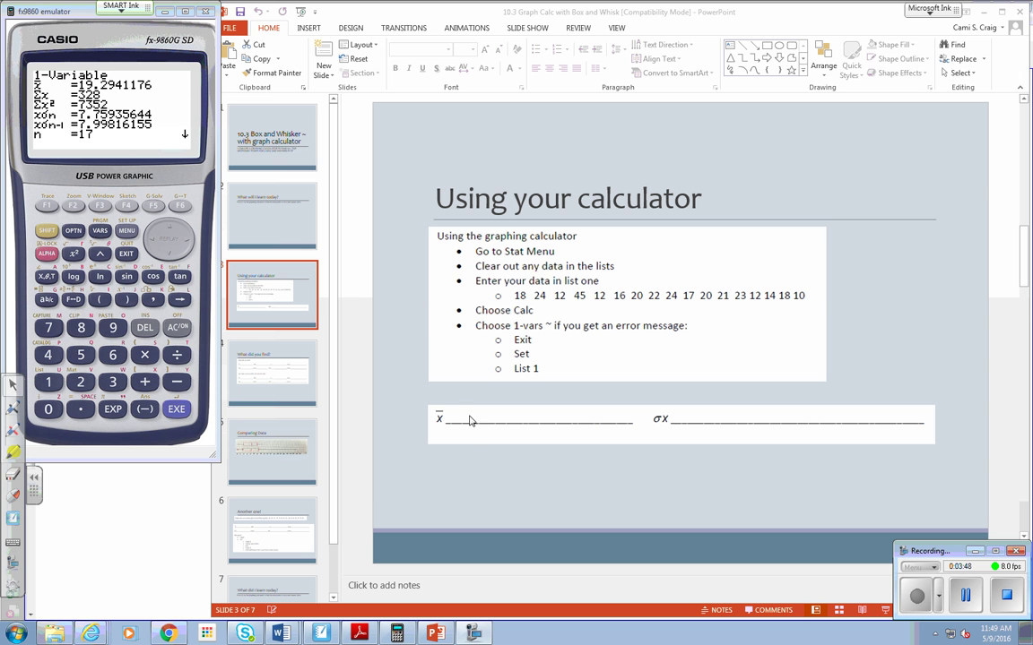
Handwrite 'Mean' and 'standard deviation' in red ink on slide 3's x̄ and σx blanks
{"action": "left_click", "coordinate": [929, 10]}
{"action": "left_click", "coordinate": [793, 49]}
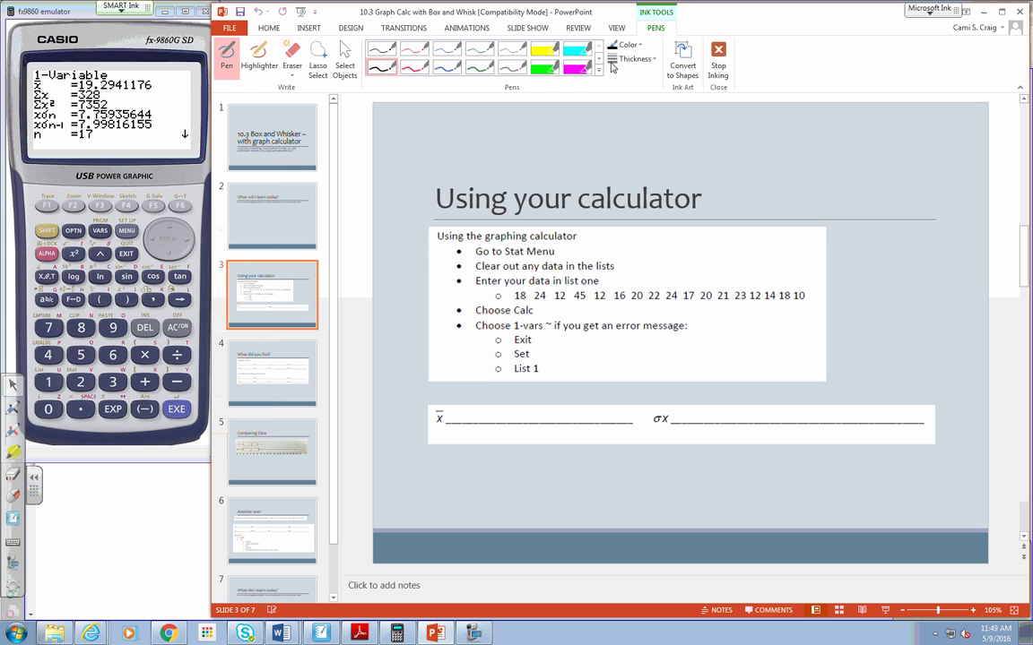
{"action": "left_click", "coordinate": [408, 66]}
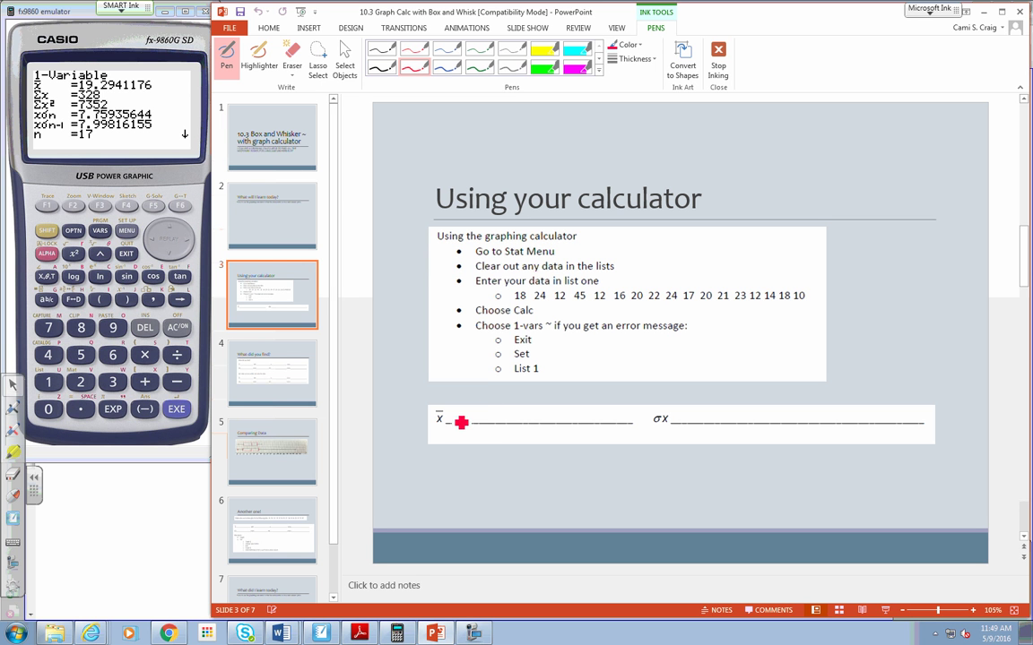
{"action": "left_click_drag", "start_coordinate": [461, 421], "coordinate": [533, 423]}
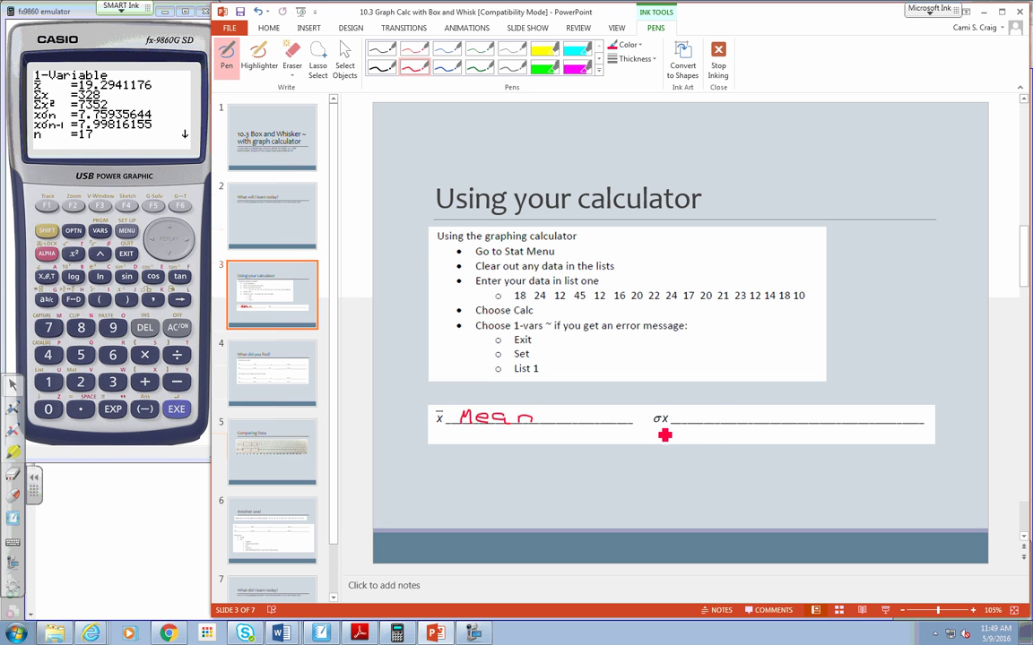
{"action": "mouse_move", "coordinate": [705, 412]}
{"action": "left_mouse_down"}
{"action": "mouse_move", "coordinate": [700, 424]}
{"action": "mouse_move", "coordinate": [717, 404]}
{"action": "mouse_move", "coordinate": [724, 420]}
{"action": "mouse_move", "coordinate": [744, 422]}
{"action": "mouse_move", "coordinate": [782, 420]}
{"action": "mouse_move", "coordinate": [778, 409]}
{"action": "mouse_move", "coordinate": [839, 427]}
{"action": "mouse_move", "coordinate": [935, 418]}
{"action": "left_mouse_up"}
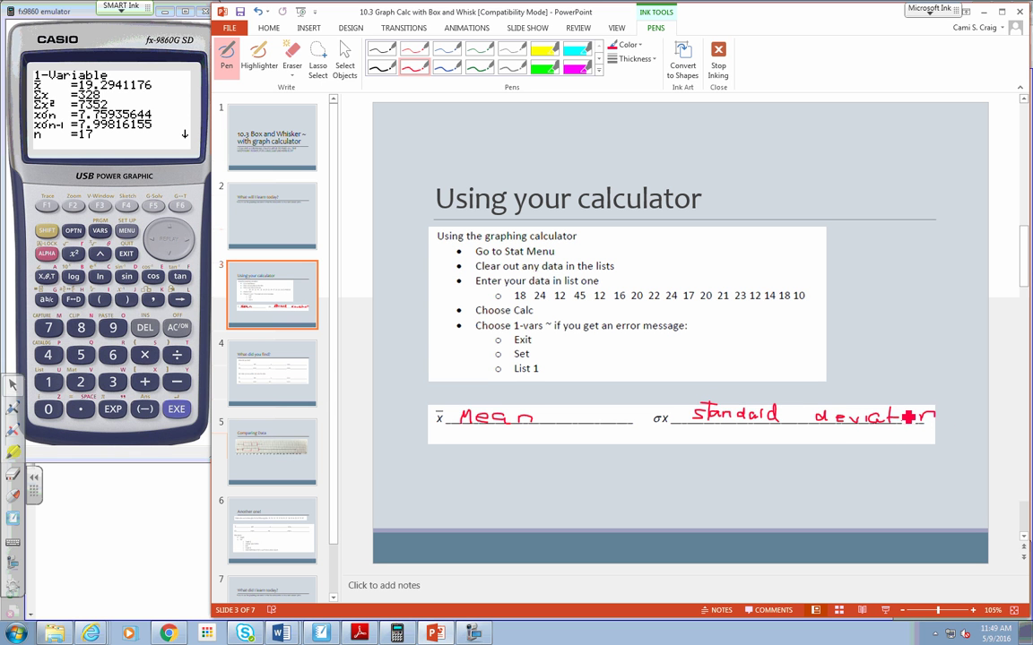
{"action": "left_click", "coordinate": [267, 358]}
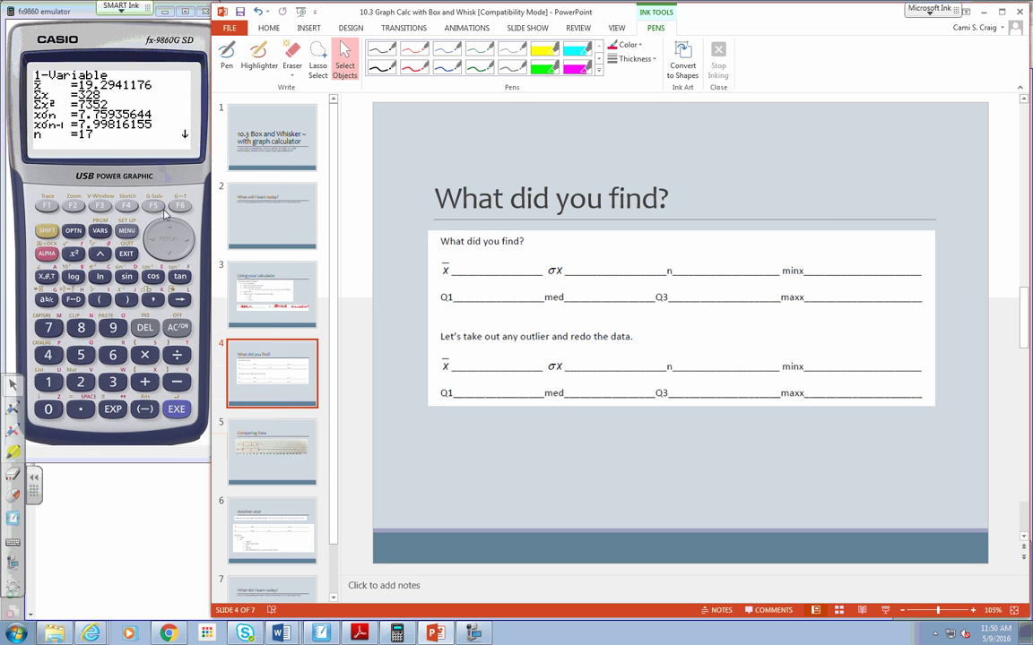
Put the table picture on slide 4 back in its original position
{"action": "left_click", "coordinate": [478, 262]}
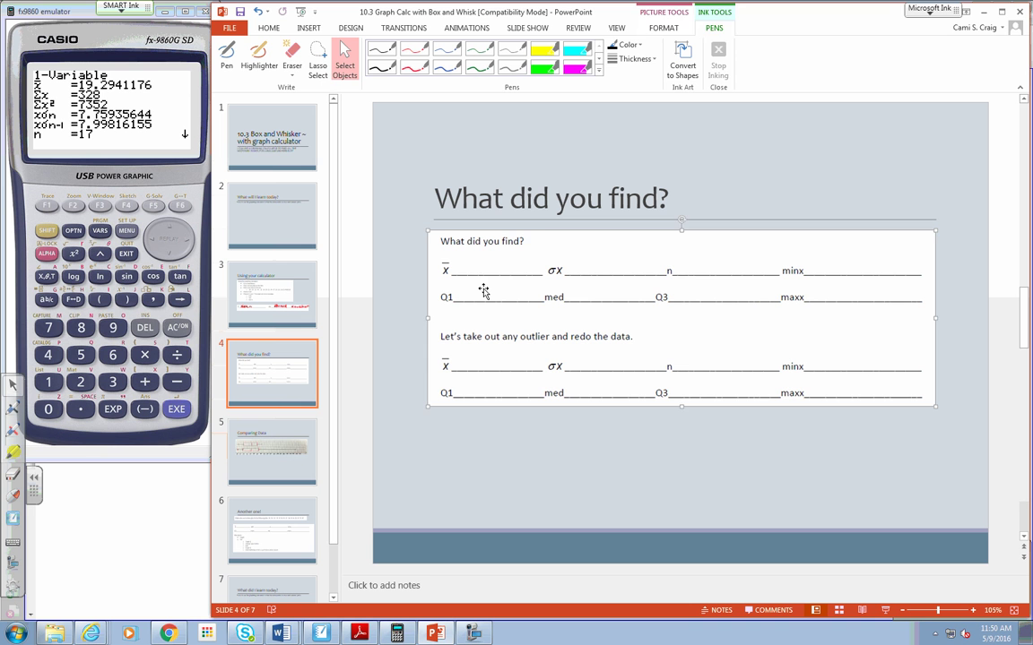
{"action": "left_click", "coordinate": [501, 414]}
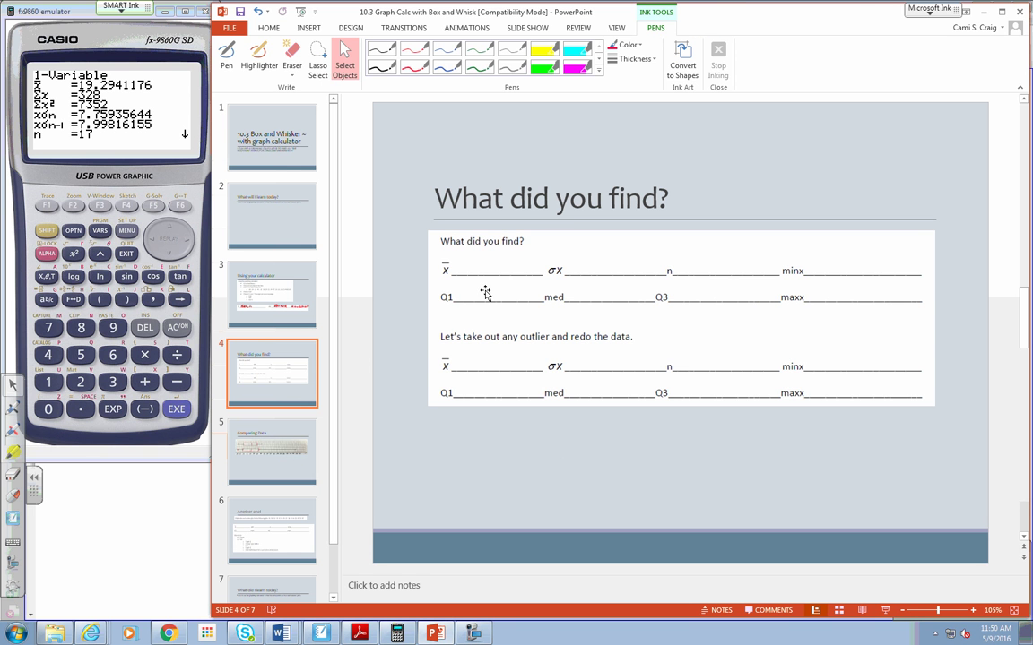
{"action": "mouse_move", "coordinate": [484, 256]}
{"action": "left_mouse_down"}
{"action": "mouse_move", "coordinate": [475, 255]}
{"action": "mouse_move", "coordinate": [475, 278]}
{"action": "mouse_move", "coordinate": [476, 256]}
{"action": "left_mouse_up"}
{"action": "left_click", "coordinate": [574, 470]}
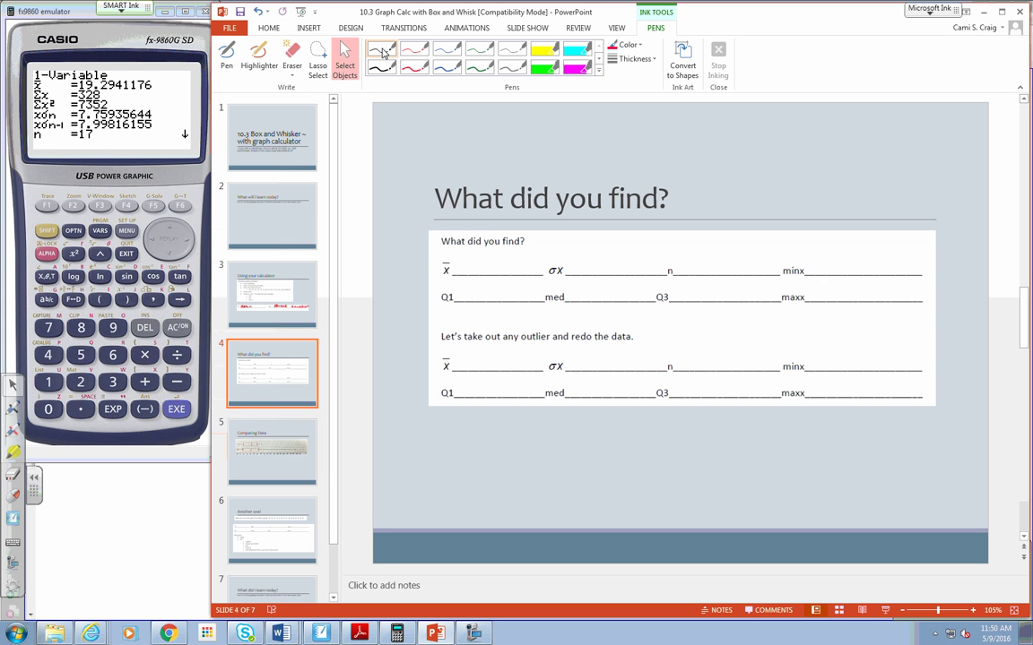
Ink 19.3, 7.8 and 17 in red on the x̄, σx and n blanks
{"action": "left_click", "coordinate": [414, 67]}
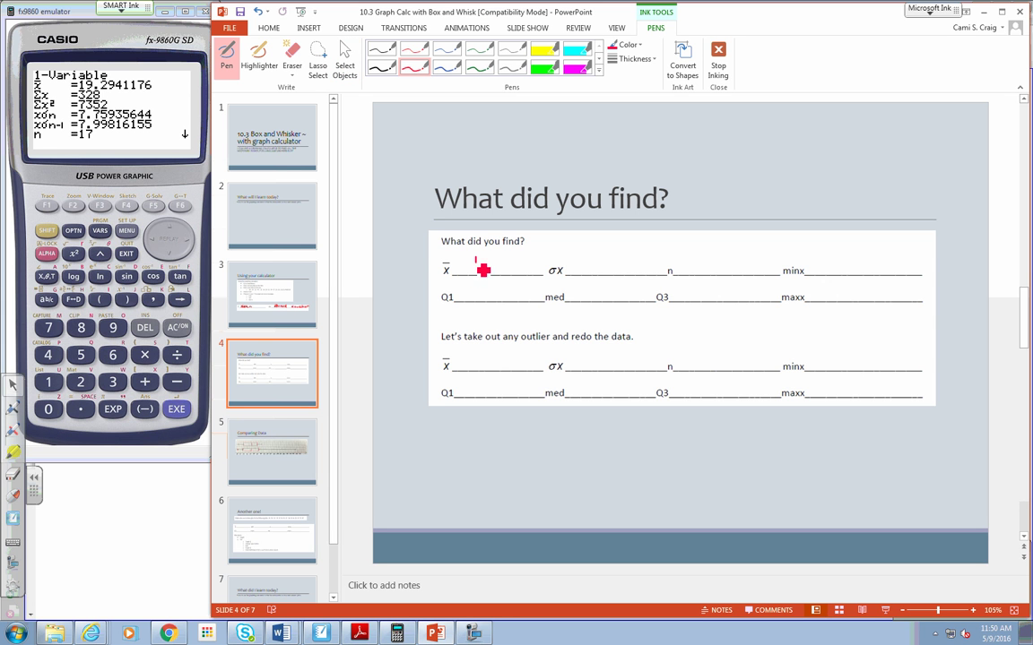
{"action": "mouse_move", "coordinate": [476, 258]}
{"action": "left_mouse_down"}
{"action": "mouse_move", "coordinate": [476, 271]}
{"action": "mouse_move", "coordinate": [495, 278]}
{"action": "mouse_move", "coordinate": [516, 266]}
{"action": "mouse_move", "coordinate": [503, 274]}
{"action": "left_mouse_up"}
{"action": "left_click", "coordinate": [505, 278]}
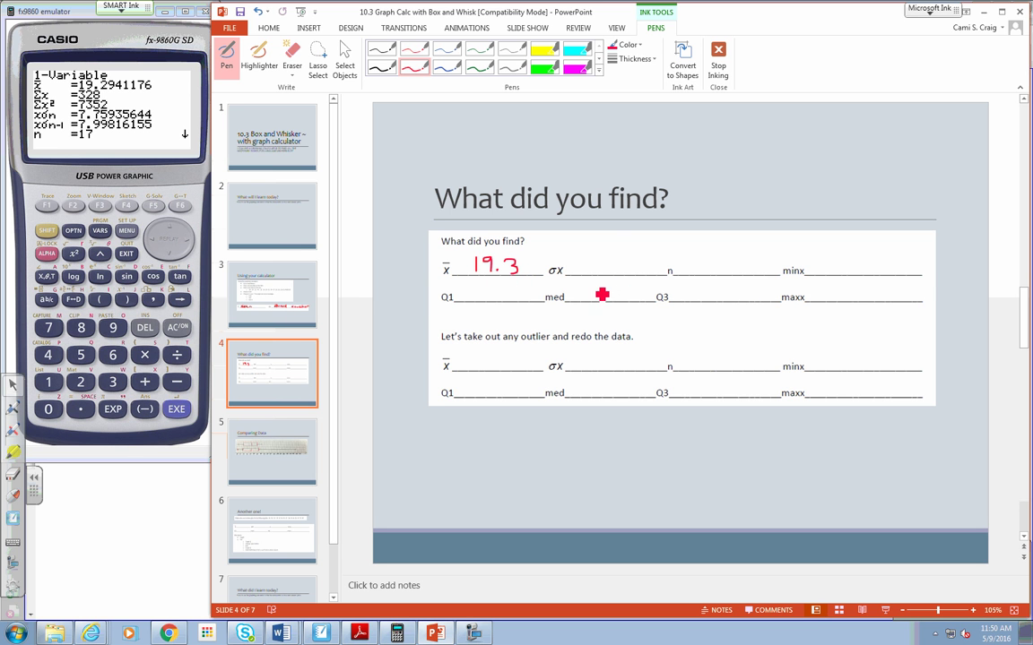
{"action": "mouse_move", "coordinate": [590, 261]}
{"action": "left_mouse_down"}
{"action": "mouse_move", "coordinate": [607, 264]}
{"action": "mouse_move", "coordinate": [603, 273]}
{"action": "mouse_move", "coordinate": [629, 263]}
{"action": "left_mouse_up"}
{"action": "left_click", "coordinate": [619, 274]}
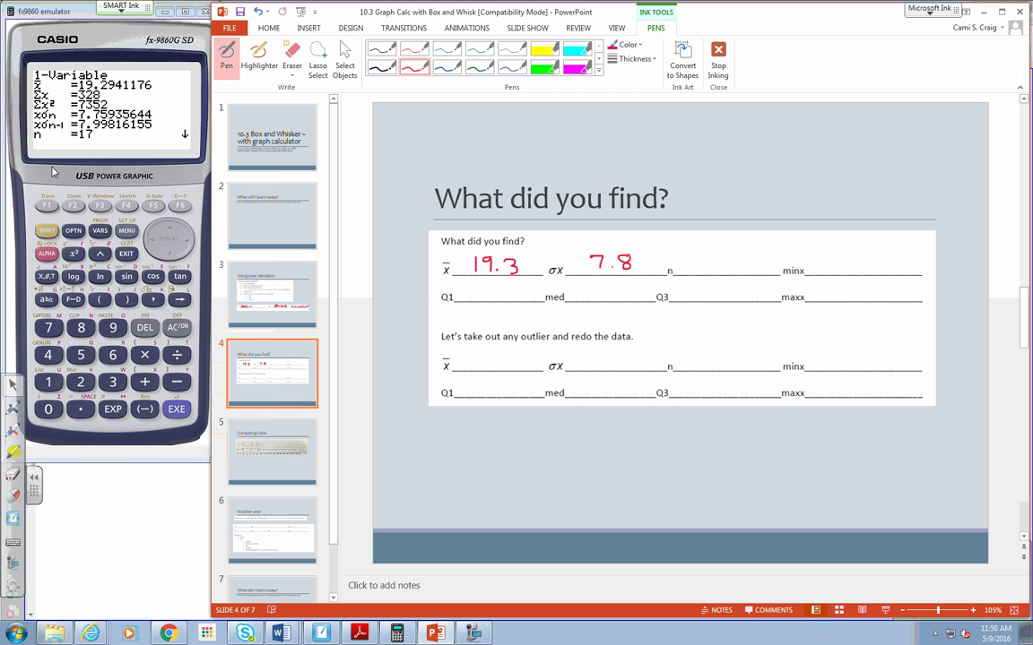
{"action": "mouse_move", "coordinate": [703, 259]}
{"action": "left_mouse_down"}
{"action": "mouse_move", "coordinate": [705, 270]}
{"action": "mouse_move", "coordinate": [726, 259]}
{"action": "mouse_move", "coordinate": [715, 270]}
{"action": "left_mouse_up"}
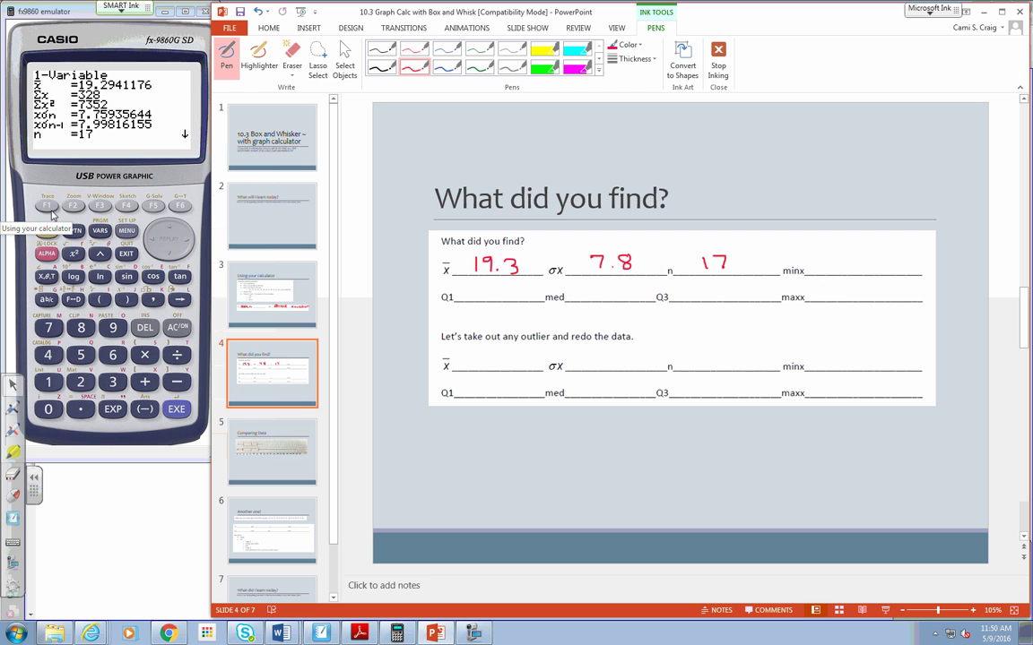
Scroll the emulator's results to read minX, Q1, Med, Q3 and maxX
{"action": "left_click", "coordinate": [165, 257]}
{"action": "left_click", "coordinate": [169, 258]}
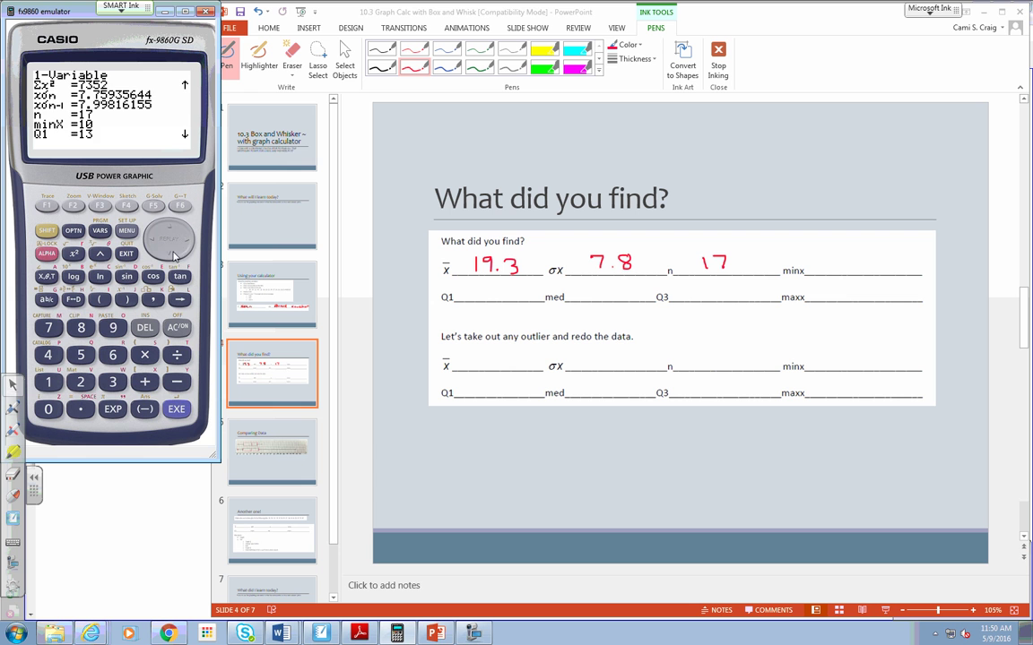
{"action": "left_click", "coordinate": [176, 256]}
{"action": "left_click", "coordinate": [175, 257]}
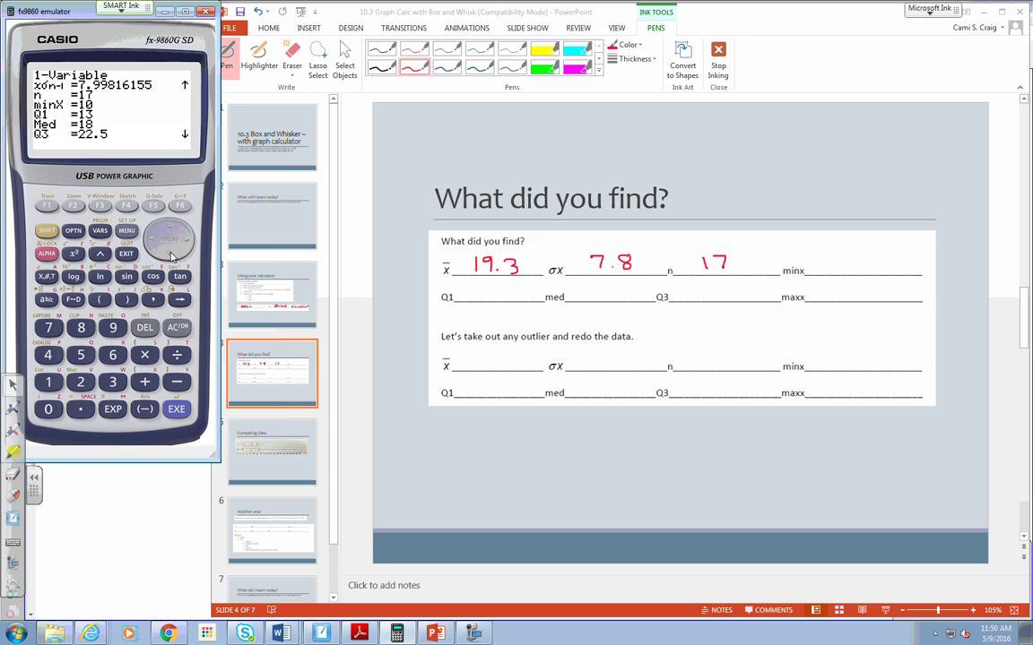
{"action": "left_click", "coordinate": [173, 256]}
{"action": "left_click", "coordinate": [173, 256]}
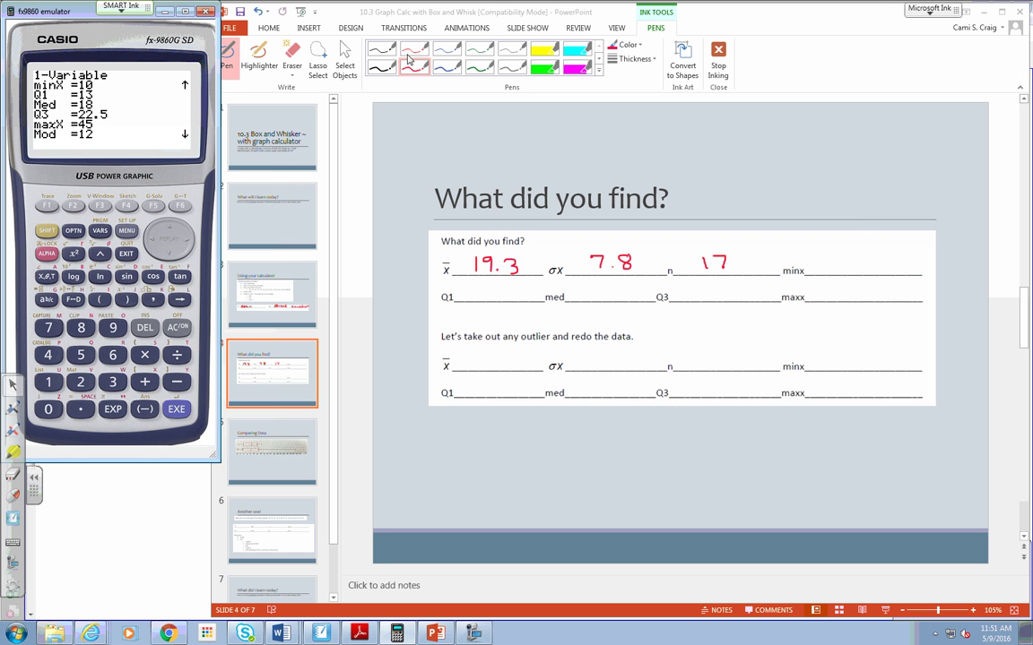
Ink 13, 18, 22.5 and 45 on the Q1, med, Q3 and maxx blanks
{"action": "left_click", "coordinate": [370, 51]}
{"action": "mouse_move", "coordinate": [827, 252]}
{"action": "left_mouse_down"}
{"action": "mouse_move", "coordinate": [826, 267]}
{"action": "mouse_move", "coordinate": [840, 267]}
{"action": "mouse_move", "coordinate": [833, 255]}
{"action": "left_mouse_up"}
{"action": "key", "text": "ctrl+z"}
{"action": "key", "text": "ctrl+z"}
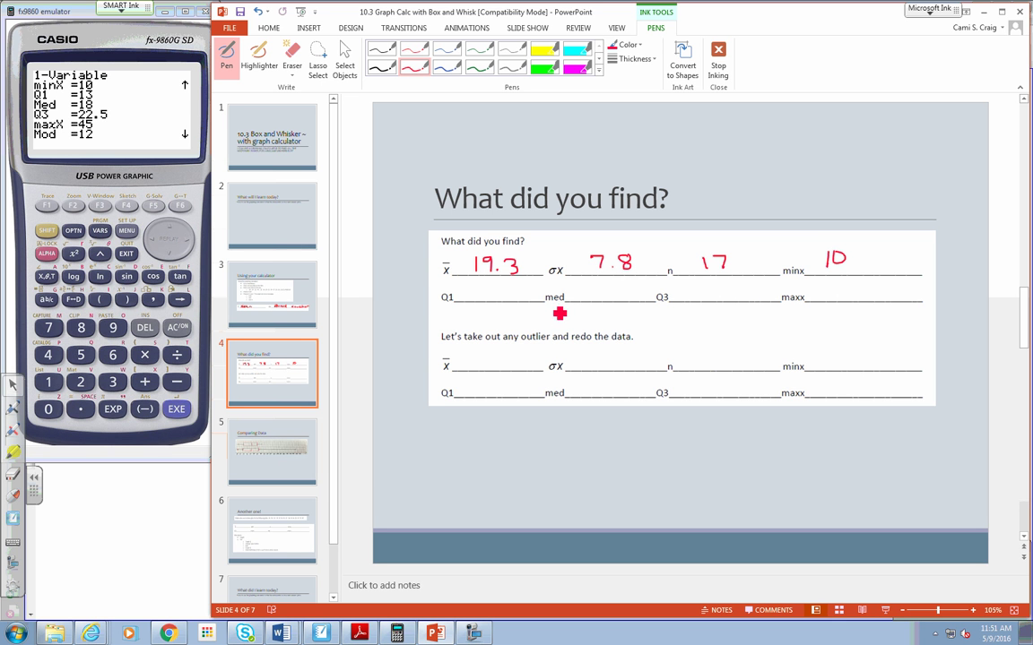
{"action": "left_click_drag", "start_coordinate": [490, 288], "coordinate": [493, 302]}
{"action": "mouse_move", "coordinate": [584, 288]}
{"action": "left_mouse_down"}
{"action": "mouse_move", "coordinate": [585, 302]}
{"action": "mouse_move", "coordinate": [603, 294]}
{"action": "mouse_move", "coordinate": [597, 287]}
{"action": "left_mouse_up"}
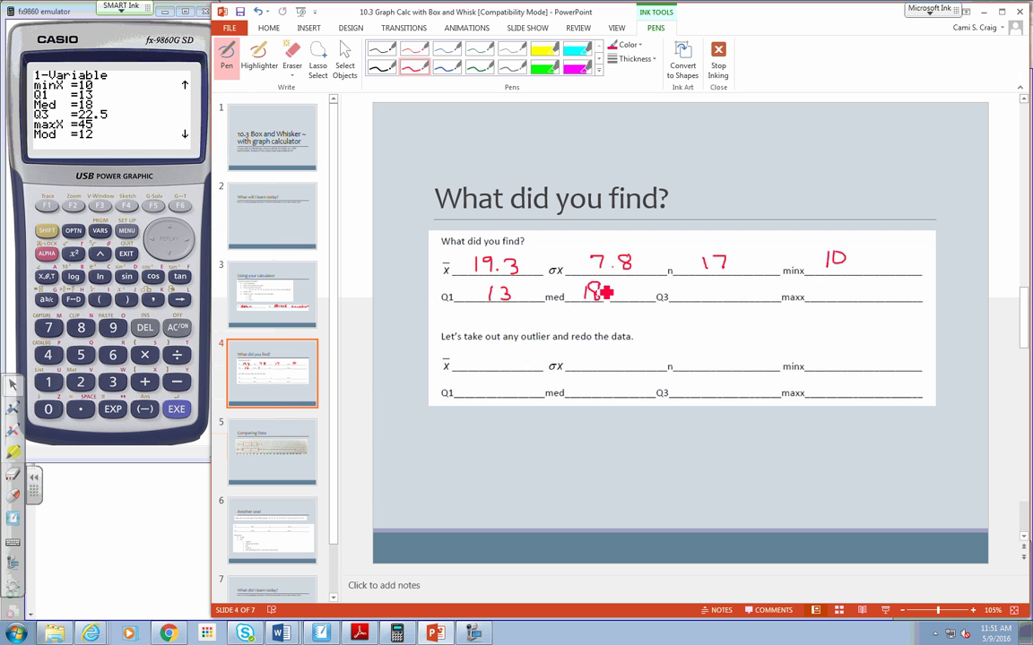
{"action": "mouse_move", "coordinate": [699, 293]}
{"action": "left_mouse_down"}
{"action": "mouse_move", "coordinate": [708, 305]}
{"action": "mouse_move", "coordinate": [744, 299]}
{"action": "left_mouse_up"}
{"action": "left_click", "coordinate": [729, 296]}
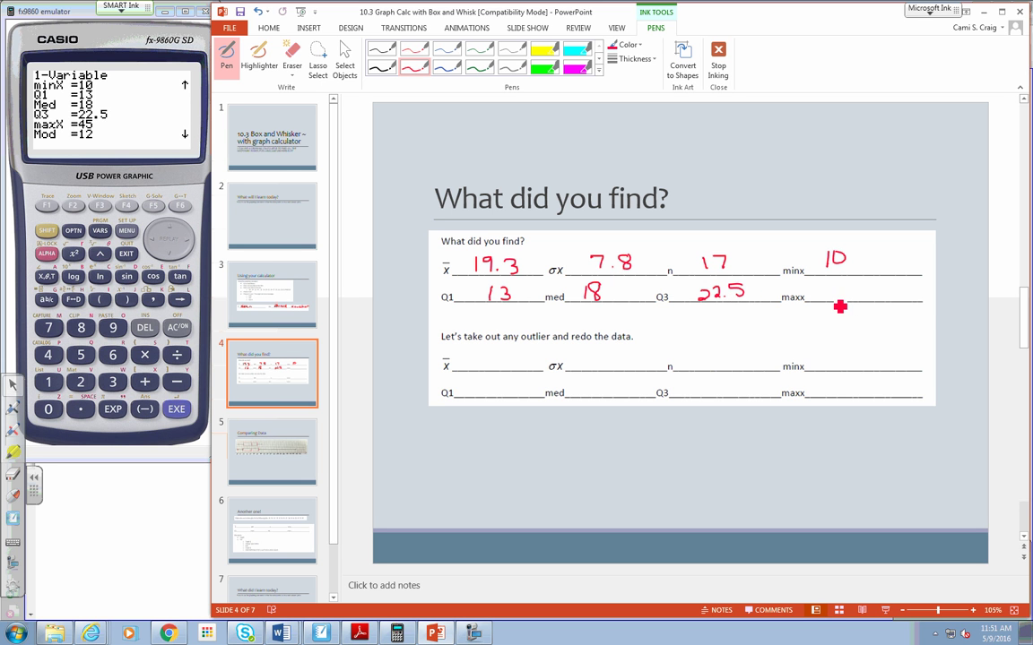
{"action": "left_click_drag", "start_coordinate": [843, 283], "coordinate": [864, 298]}
{"action": "left_click_drag", "start_coordinate": [859, 285], "coordinate": [870, 284]}
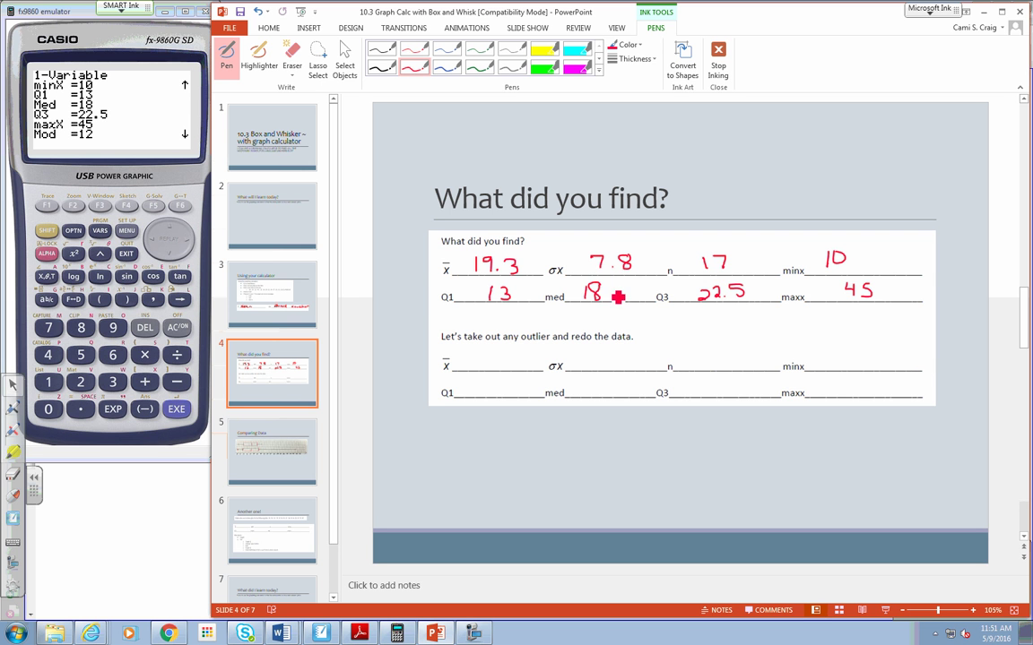
{"action": "left_click", "coordinate": [169, 256]}
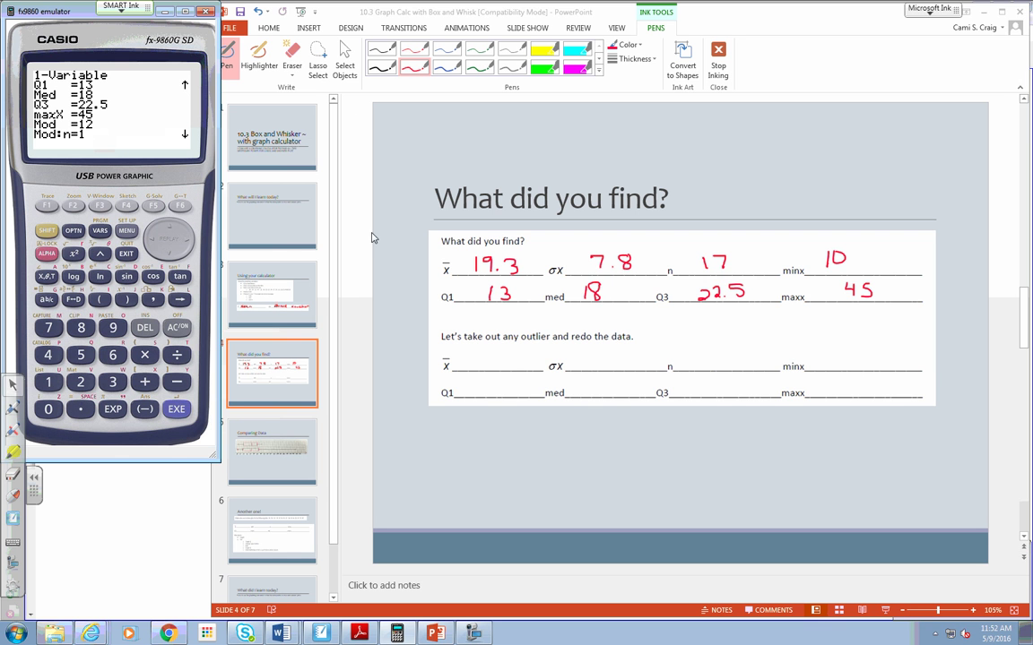
Back on slide 3, delete the outlier 45 from the emulator's List 1
{"action": "left_click", "coordinate": [263, 287]}
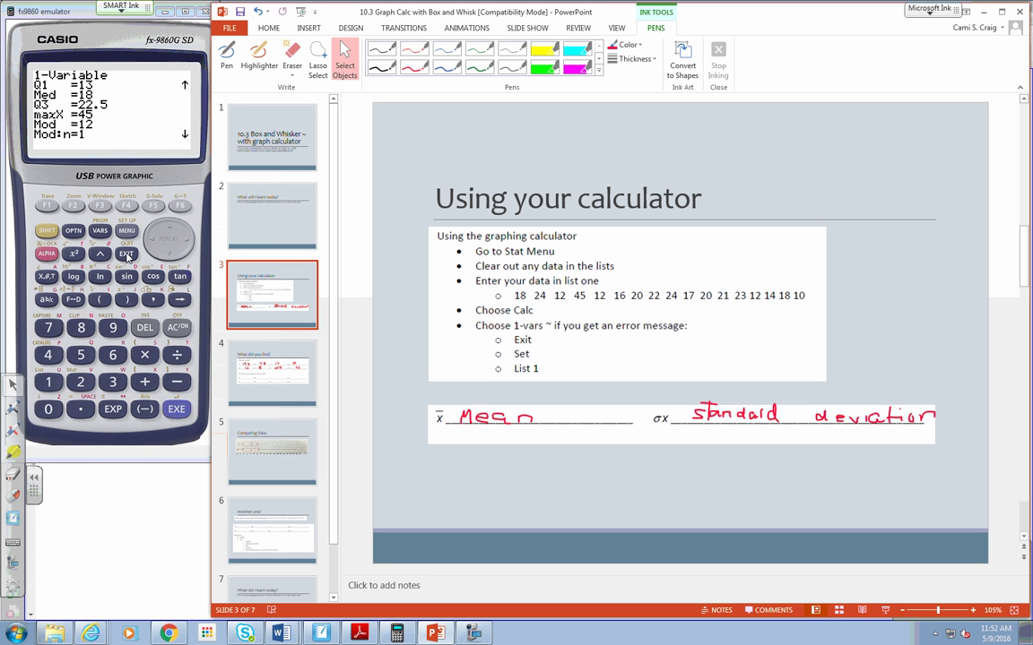
{"action": "left_click", "coordinate": [127, 254]}
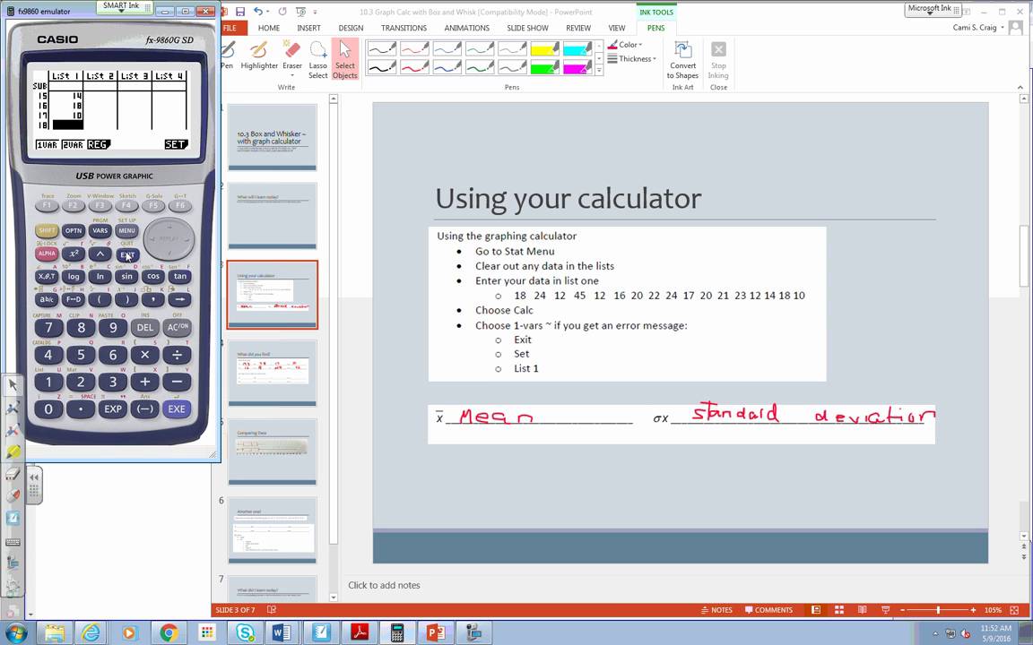
{"action": "left_click", "coordinate": [169, 228]}
{"action": "left_click", "coordinate": [169, 228]}
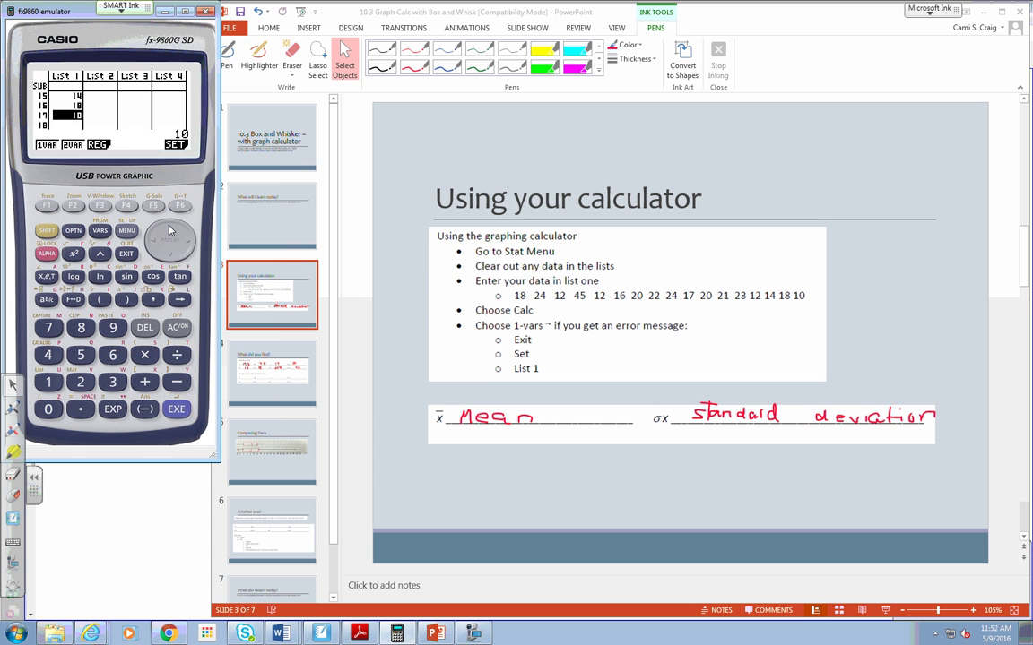
{"action": "left_click", "coordinate": [170, 229]}
{"action": "left_click", "coordinate": [170, 228]}
{"action": "left_click", "coordinate": [169, 229]}
{"action": "left_click", "coordinate": [169, 229]}
{"action": "left_click", "coordinate": [169, 229]}
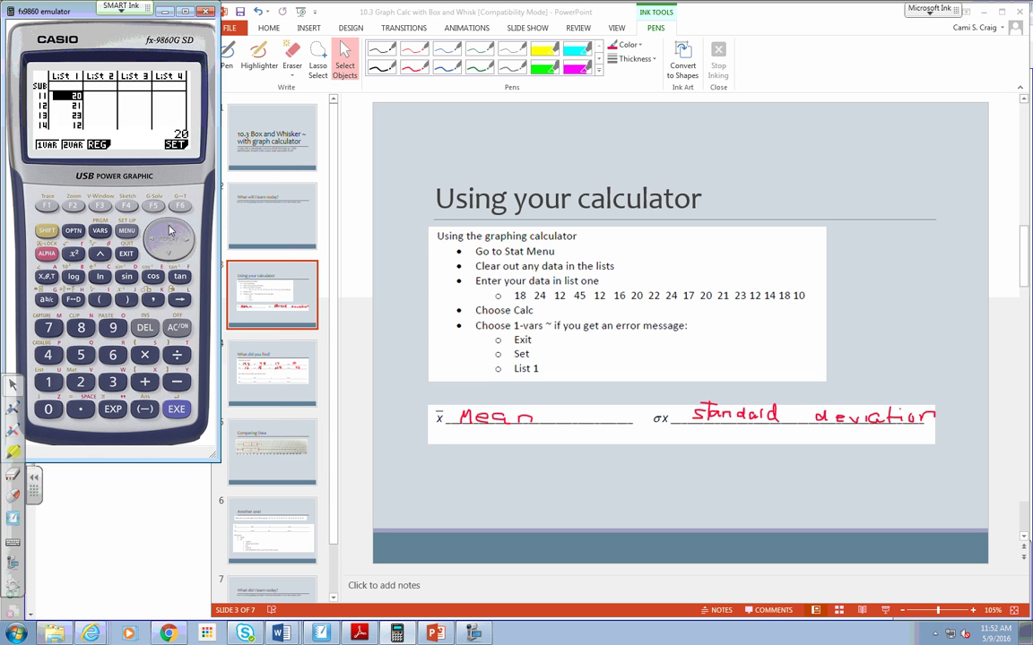
{"action": "left_click", "coordinate": [170, 228]}
{"action": "left_click", "coordinate": [169, 229]}
{"action": "left_click", "coordinate": [169, 229]}
{"action": "left_click", "coordinate": [170, 229]}
{"action": "left_click", "coordinate": [169, 228]}
{"action": "left_click", "coordinate": [169, 229]}
{"action": "left_click", "coordinate": [169, 229]}
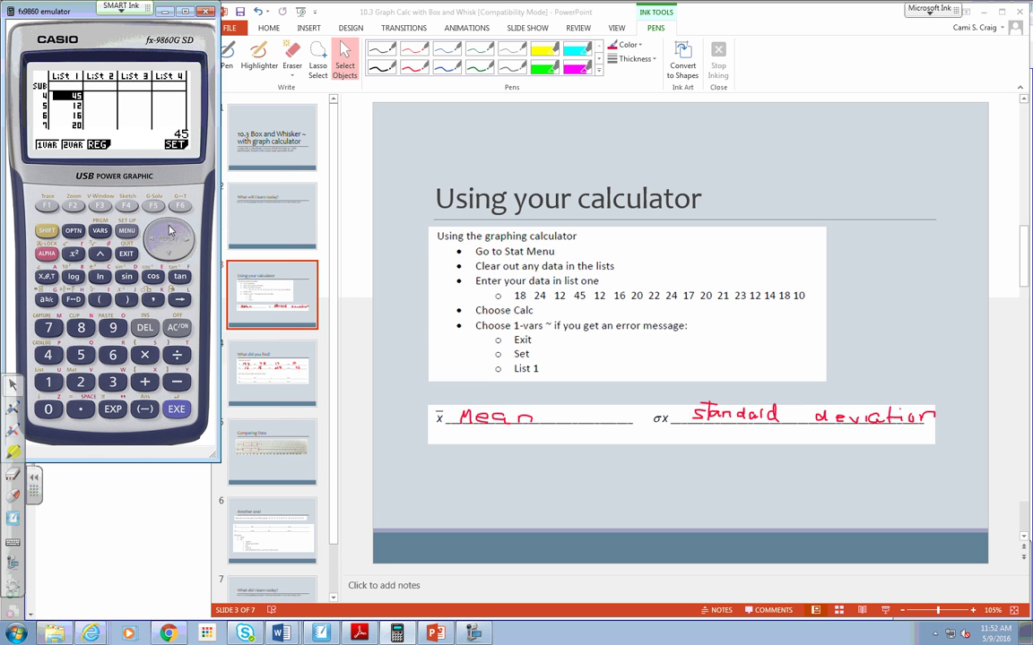
{"action": "left_click", "coordinate": [145, 328]}
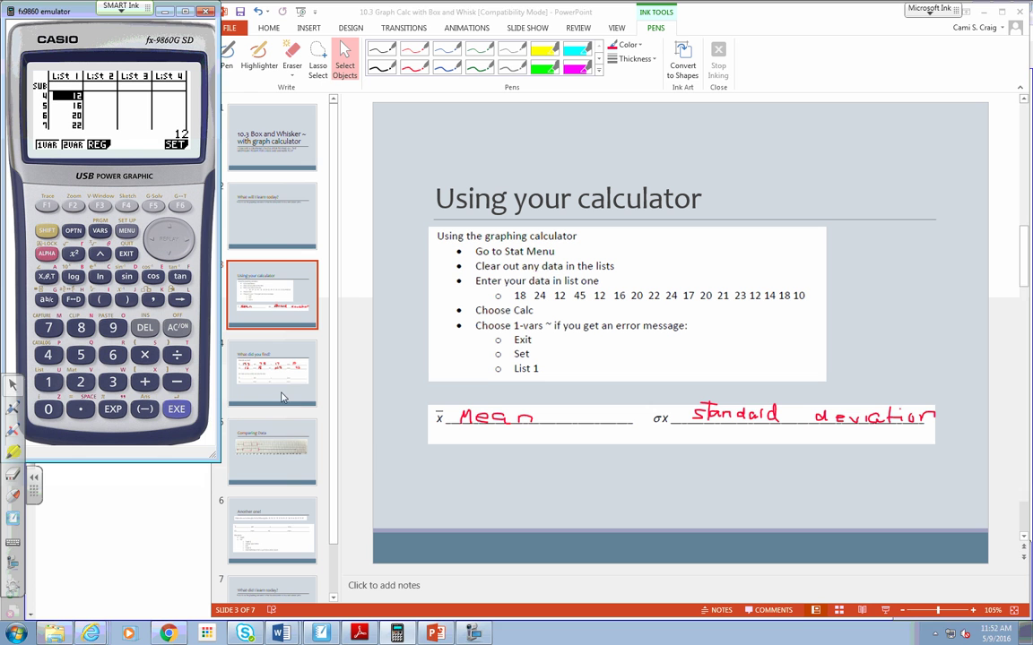
Recompute 1-VAR statistics: mean 17.6875, σx 4.48216953, n = 16
{"action": "left_click", "coordinate": [278, 335]}
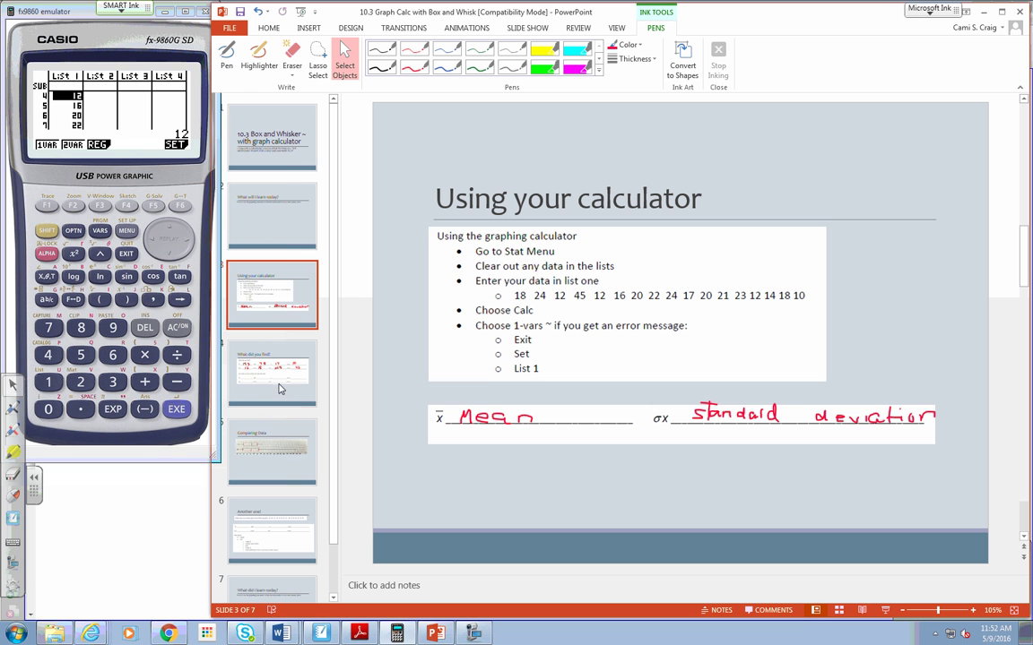
{"action": "left_click", "coordinate": [50, 207]}
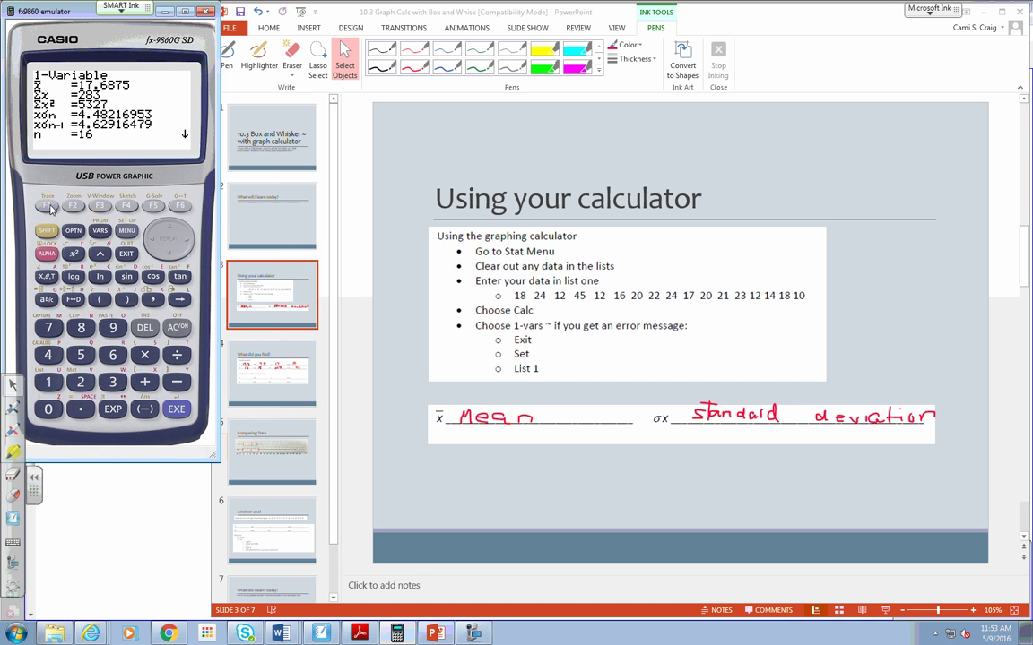
{"action": "left_click", "coordinate": [452, 433]}
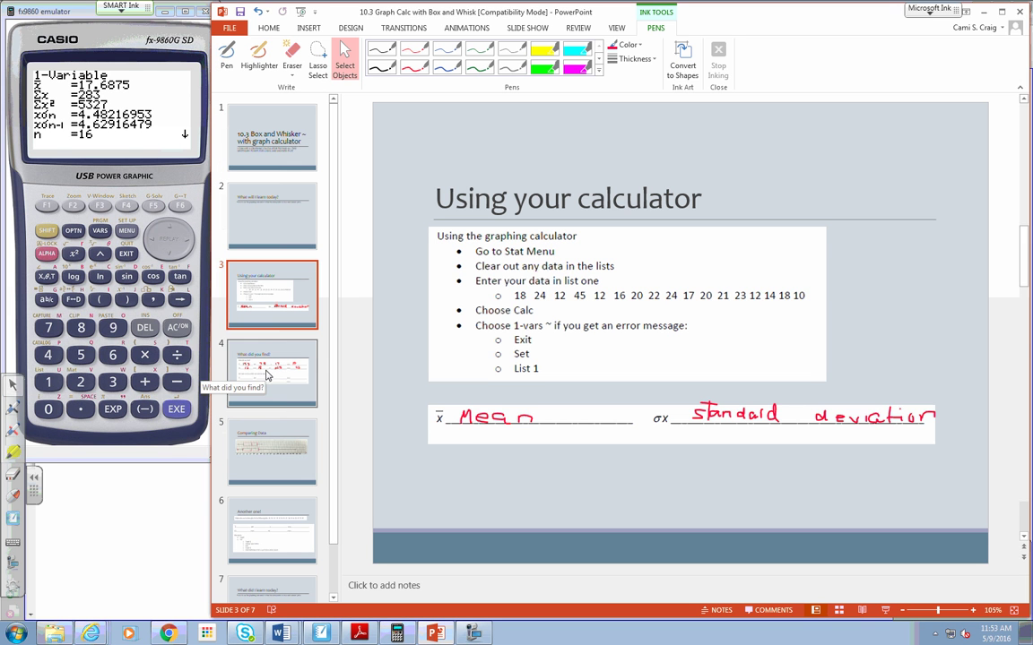
Ink 17.7, 4.5, 16 and 10 in red in the second row's x̄, σx, n and minx blanks
{"action": "left_click", "coordinate": [276, 389]}
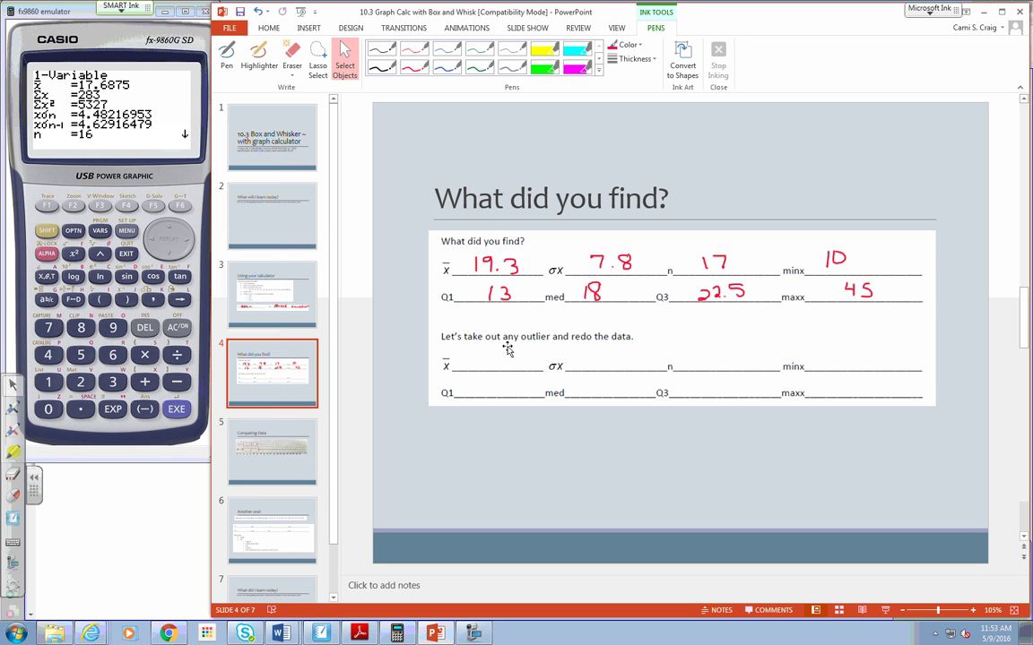
{"action": "left_click", "coordinate": [414, 50]}
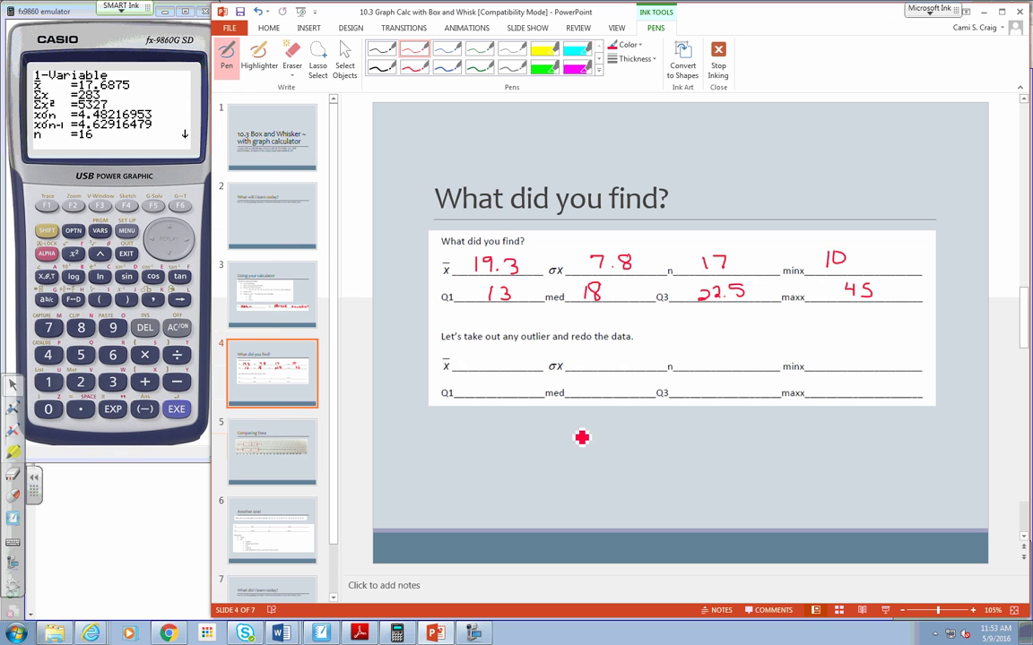
{"action": "mouse_move", "coordinate": [467, 355]}
{"action": "left_mouse_down"}
{"action": "mouse_move", "coordinate": [470, 369]}
{"action": "mouse_move", "coordinate": [491, 356]}
{"action": "mouse_move", "coordinate": [485, 369]}
{"action": "mouse_move", "coordinate": [518, 369]}
{"action": "left_mouse_up"}
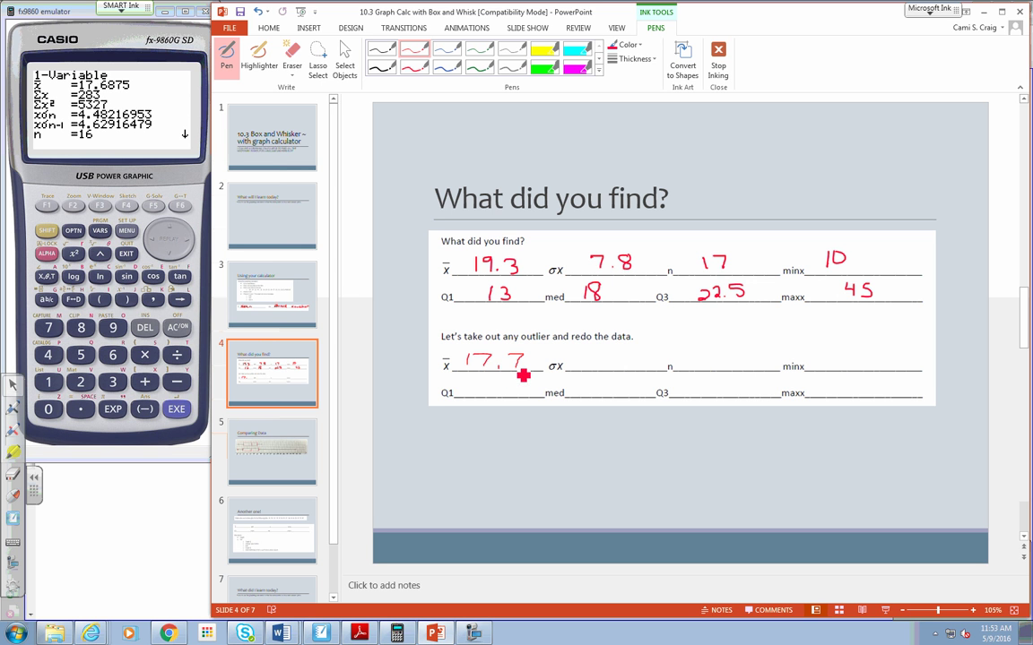
{"action": "mouse_move", "coordinate": [591, 354]}
{"action": "left_mouse_down"}
{"action": "mouse_move", "coordinate": [600, 367]}
{"action": "mouse_move", "coordinate": [626, 364]}
{"action": "left_mouse_up"}
{"action": "left_click", "coordinate": [610, 364]}
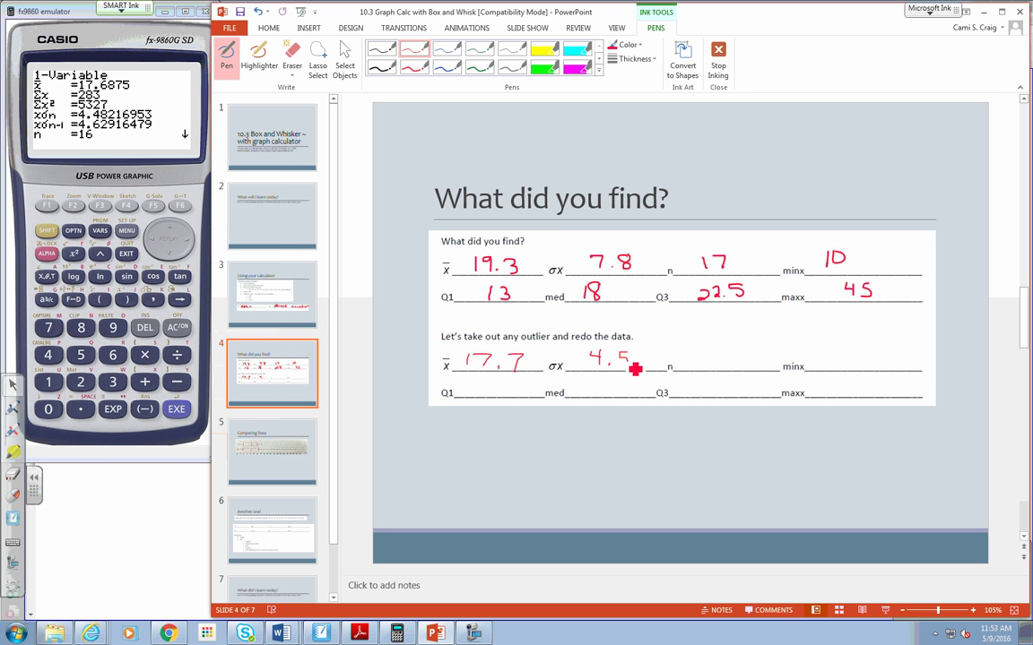
{"action": "mouse_move", "coordinate": [712, 355]}
{"action": "left_mouse_down"}
{"action": "mouse_move", "coordinate": [711, 369]}
{"action": "mouse_move", "coordinate": [732, 367]}
{"action": "left_mouse_up"}
{"action": "mouse_move", "coordinate": [852, 355]}
{"action": "left_mouse_down"}
{"action": "mouse_move", "coordinate": [854, 367]}
{"action": "mouse_move", "coordinate": [876, 373]}
{"action": "mouse_move", "coordinate": [877, 357]}
{"action": "left_mouse_up"}
{"action": "left_click", "coordinate": [171, 253]}
Read the quartiles from the emulator and ink 13, 18, 21.5 and 24 in the Q1, med, Q3, maxx blanks
{"action": "left_click", "coordinate": [170, 253]}
{"action": "left_click", "coordinate": [171, 253]}
{"action": "left_click", "coordinate": [170, 253]}
{"action": "left_click", "coordinate": [170, 252]}
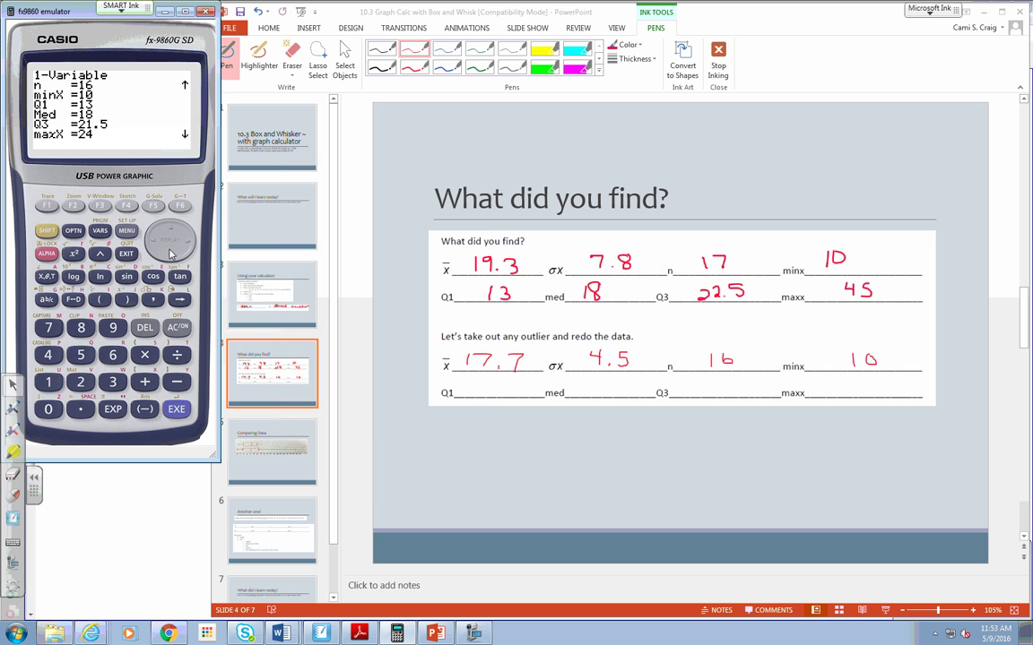
{"action": "left_click", "coordinate": [171, 252]}
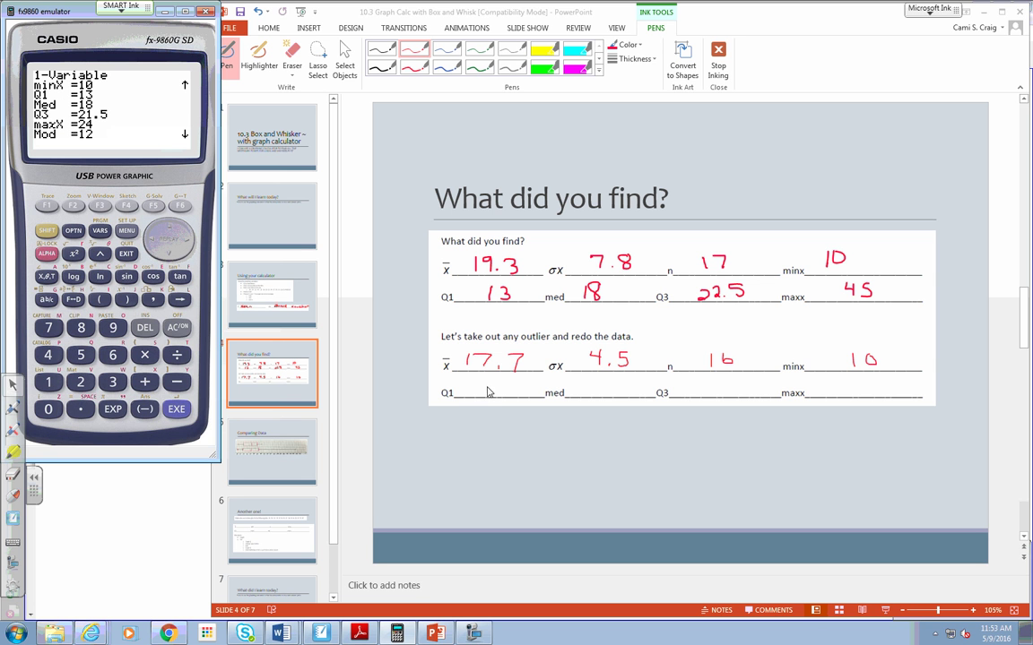
{"action": "left_click", "coordinate": [366, 70]}
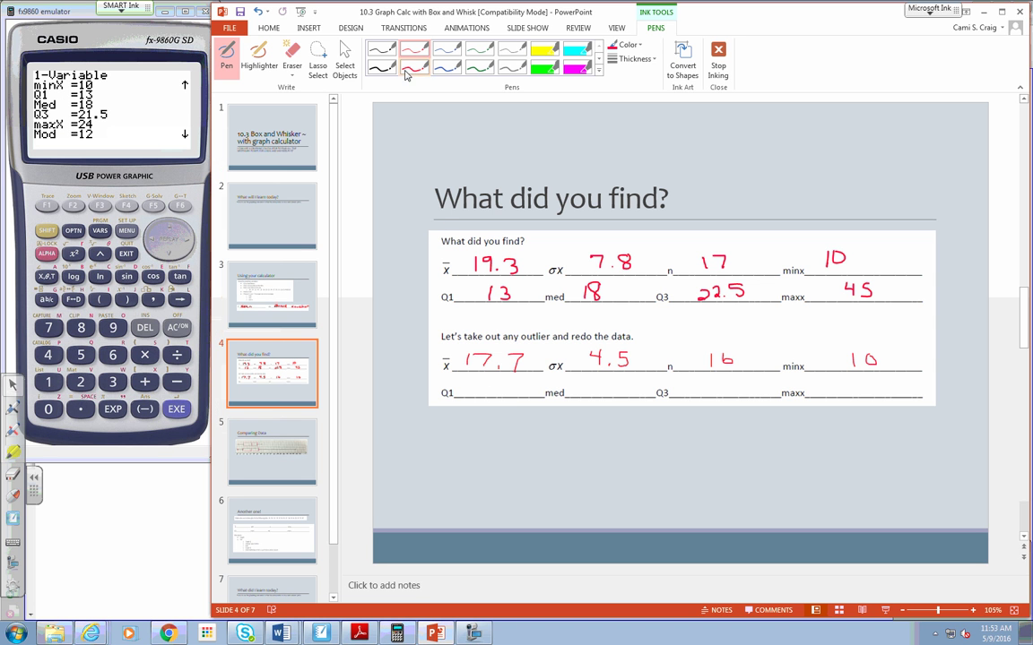
{"action": "left_click_drag", "start_coordinate": [489, 386], "coordinate": [493, 396]}
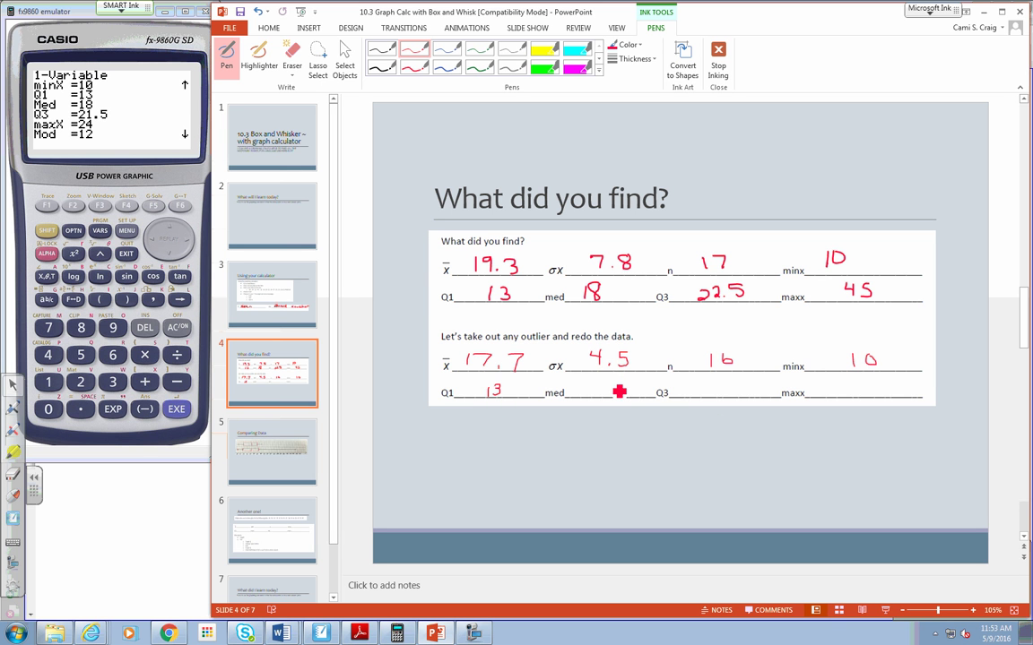
{"action": "mouse_move", "coordinate": [610, 383]}
{"action": "left_mouse_down"}
{"action": "mouse_move", "coordinate": [610, 395]}
{"action": "mouse_move", "coordinate": [630, 392]}
{"action": "left_mouse_up"}
{"action": "mouse_move", "coordinate": [701, 389]}
{"action": "left_mouse_down"}
{"action": "mouse_move", "coordinate": [710, 399]}
{"action": "mouse_move", "coordinate": [718, 389]}
{"action": "mouse_move", "coordinate": [749, 395]}
{"action": "left_mouse_up"}
{"action": "left_click", "coordinate": [740, 398]}
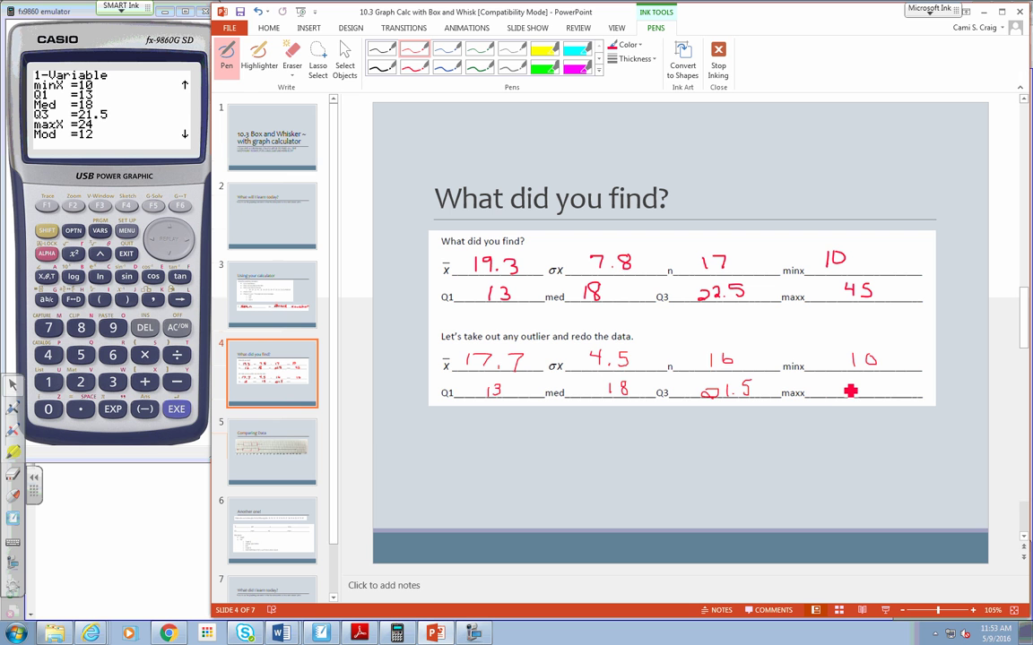
{"action": "mouse_move", "coordinate": [846, 388]}
{"action": "left_mouse_down"}
{"action": "mouse_move", "coordinate": [844, 399]}
{"action": "mouse_move", "coordinate": [868, 400]}
{"action": "left_mouse_up"}
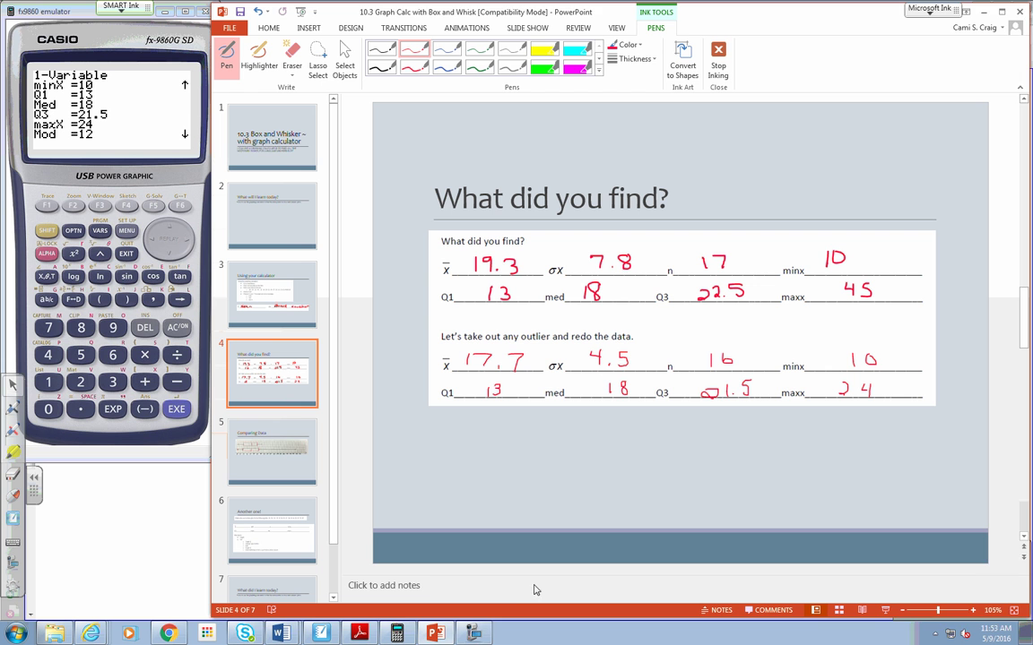
{"action": "key", "text": "ctrl+shift+F9"}
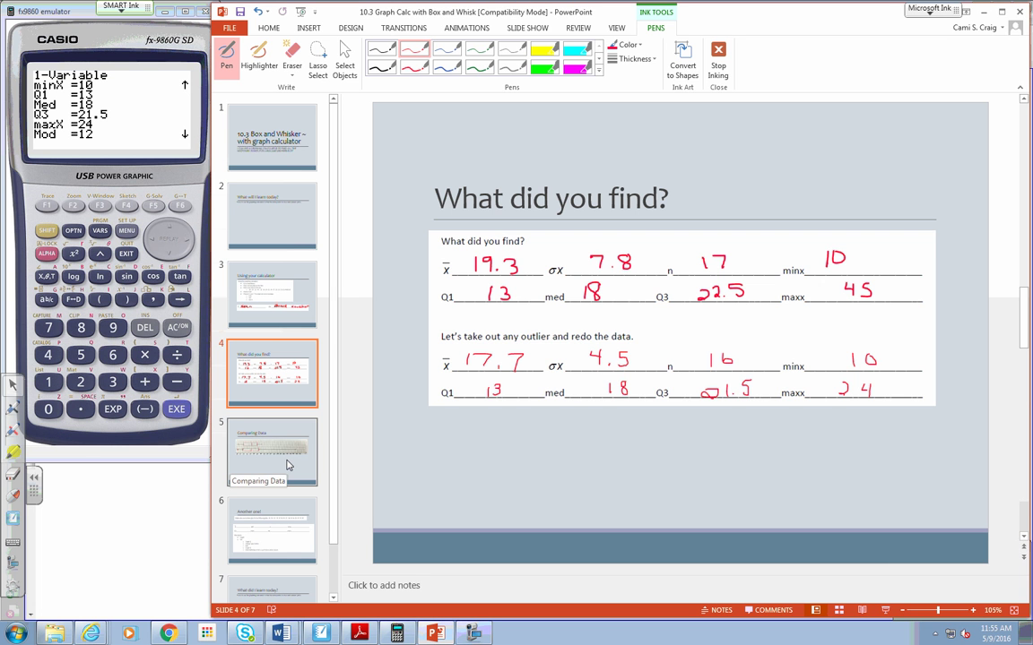
On the Comparing Data slide, label the box plot's min, LQ and med in red ink
{"action": "left_click", "coordinate": [288, 455]}
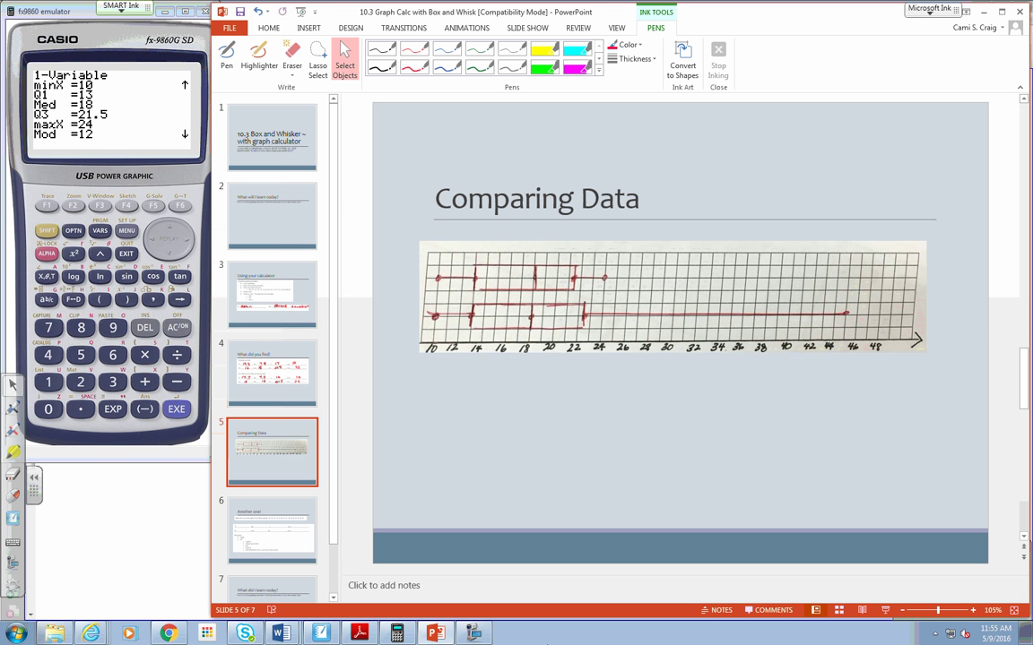
{"action": "left_click", "coordinate": [951, 634]}
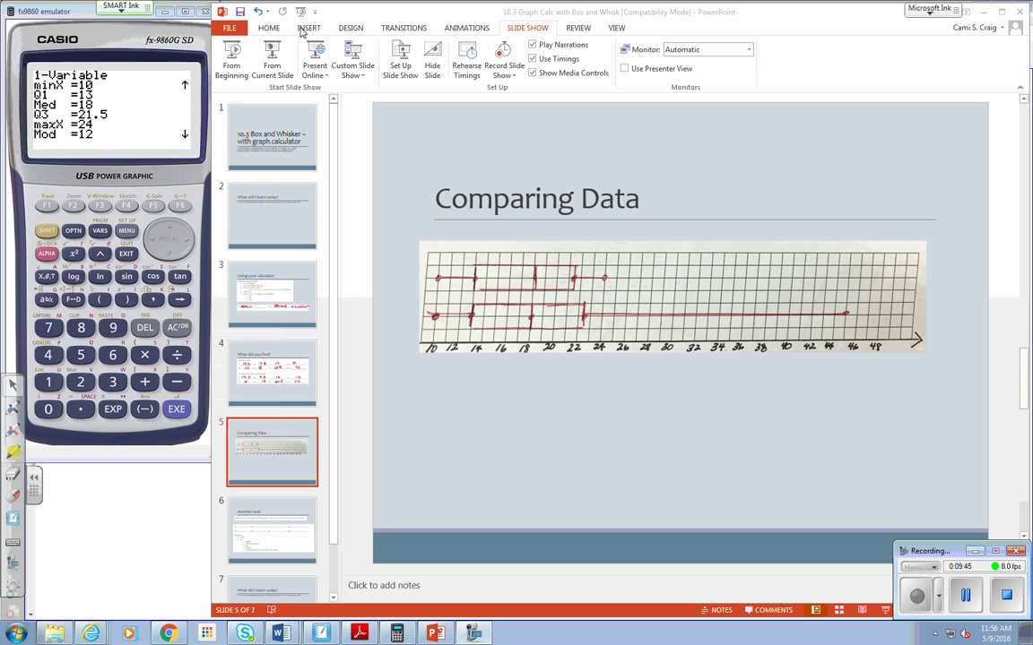
{"action": "left_click", "coordinate": [929, 9]}
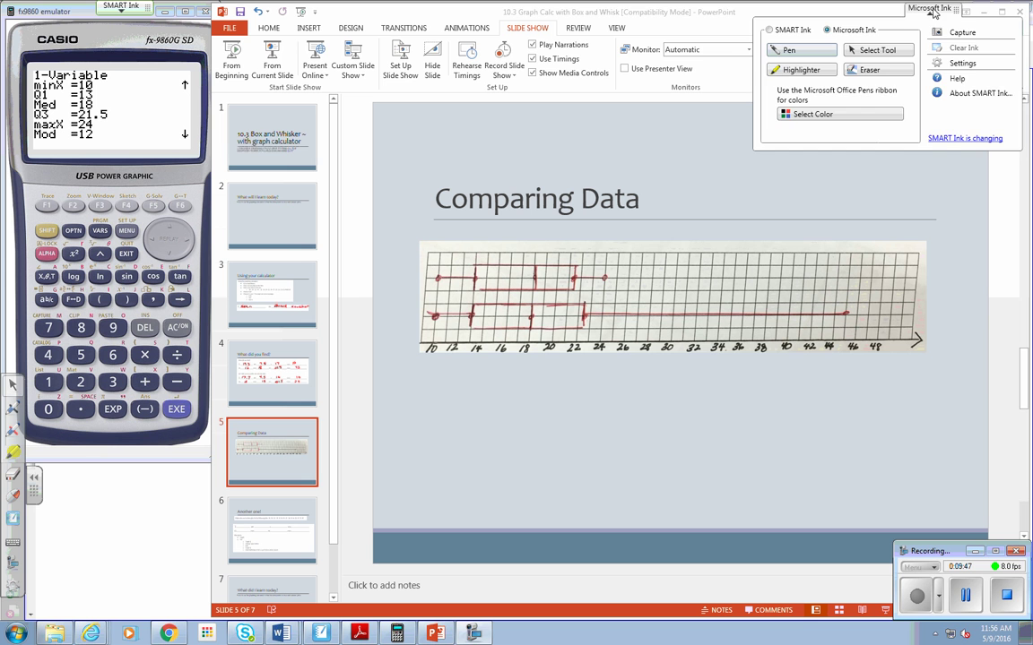
{"action": "left_click", "coordinate": [794, 49]}
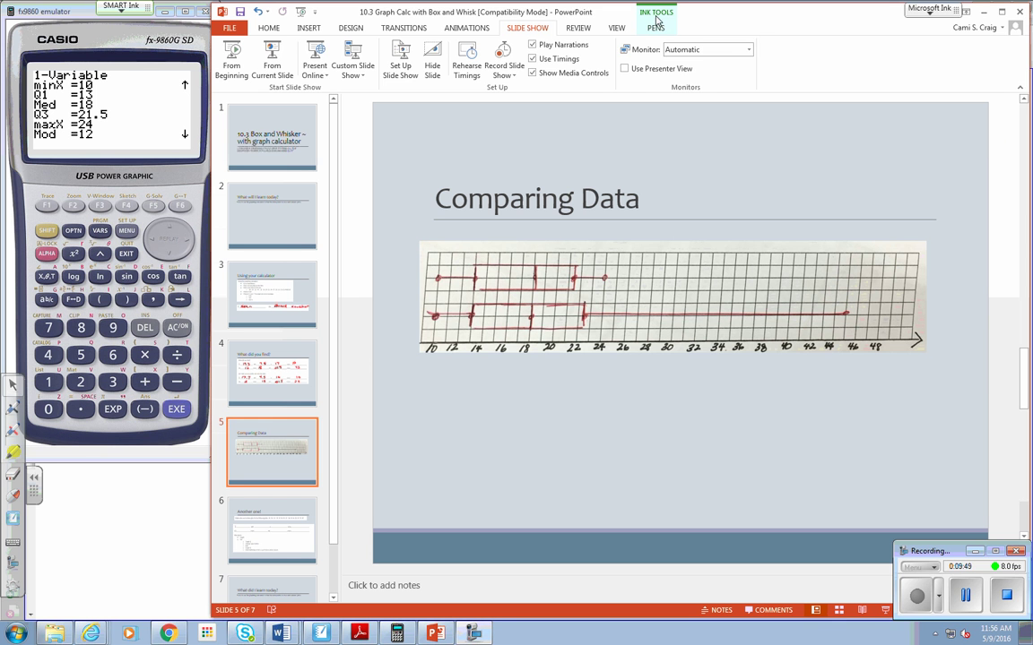
{"action": "left_click", "coordinate": [656, 26]}
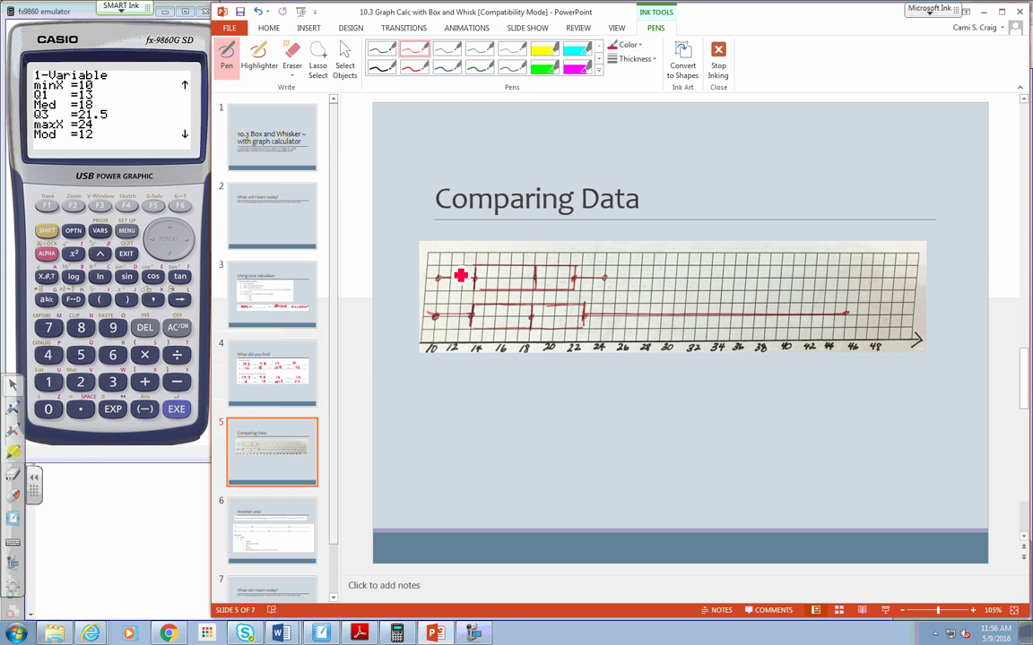
{"action": "mouse_move", "coordinate": [446, 257]}
{"action": "left_mouse_down"}
{"action": "mouse_move", "coordinate": [473, 233]}
{"action": "mouse_move", "coordinate": [482, 242]}
{"action": "left_mouse_up"}
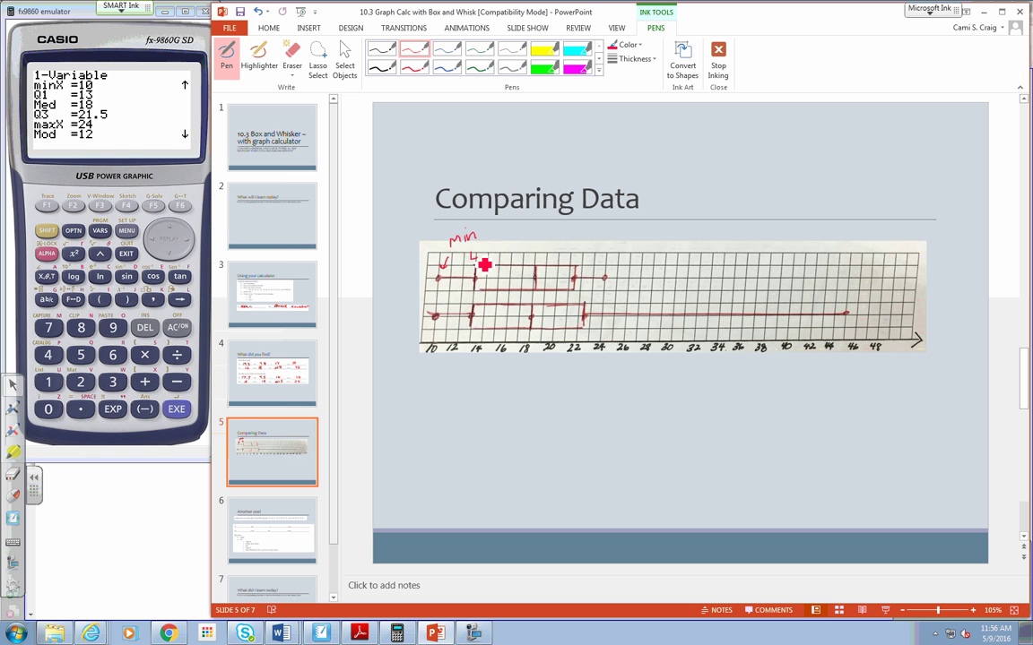
{"action": "left_click_drag", "start_coordinate": [486, 250], "coordinate": [489, 257]}
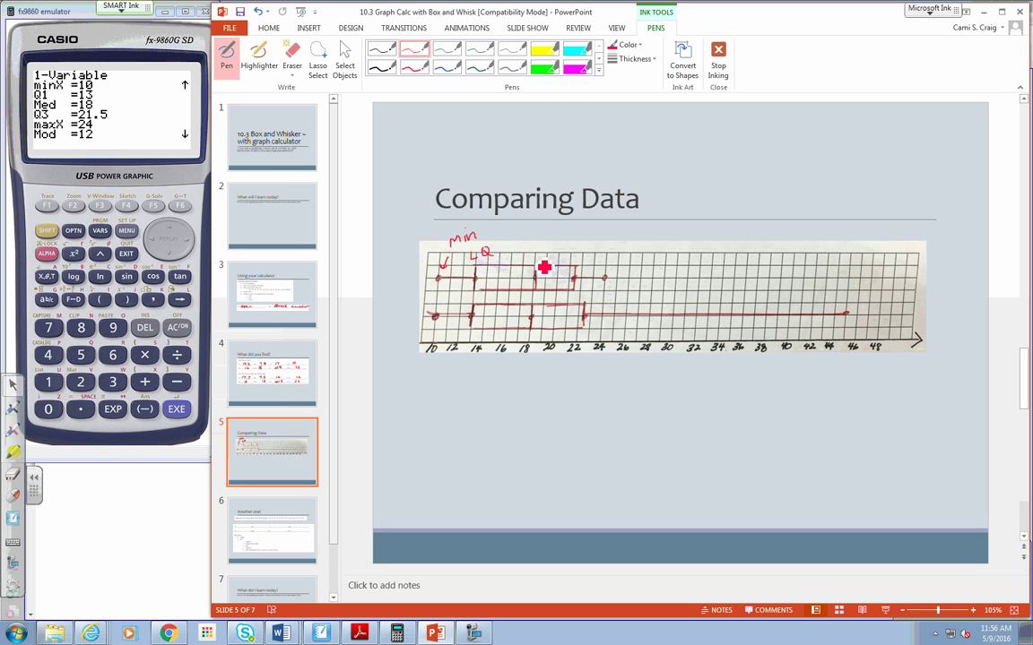
{"action": "mouse_move", "coordinate": [530, 266]}
{"action": "left_mouse_down"}
{"action": "mouse_move", "coordinate": [565, 255]}
{"action": "mouse_move", "coordinate": [566, 269]}
{"action": "mouse_move", "coordinate": [607, 257]}
{"action": "mouse_move", "coordinate": [600, 260]}
{"action": "mouse_move", "coordinate": [628, 281]}
{"action": "mouse_move", "coordinate": [679, 276]}
{"action": "left_mouse_up"}
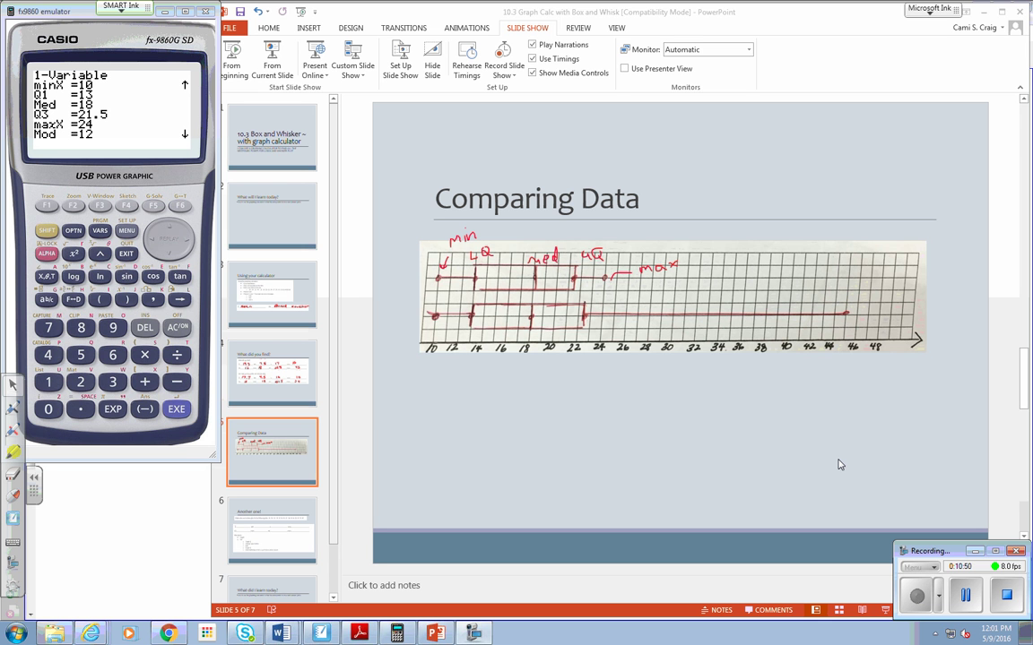
{"action": "left_click", "coordinate": [238, 520]}
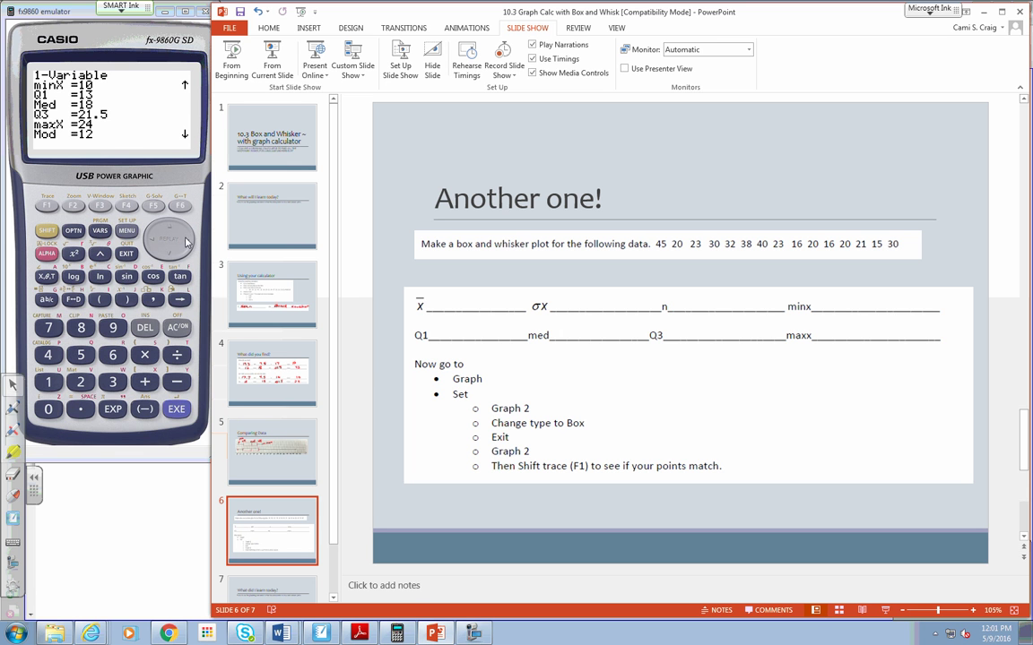
Clear all old data from the emulator's List 1 with DEL-A, ready for the new data set
{"action": "left_click", "coordinate": [128, 254]}
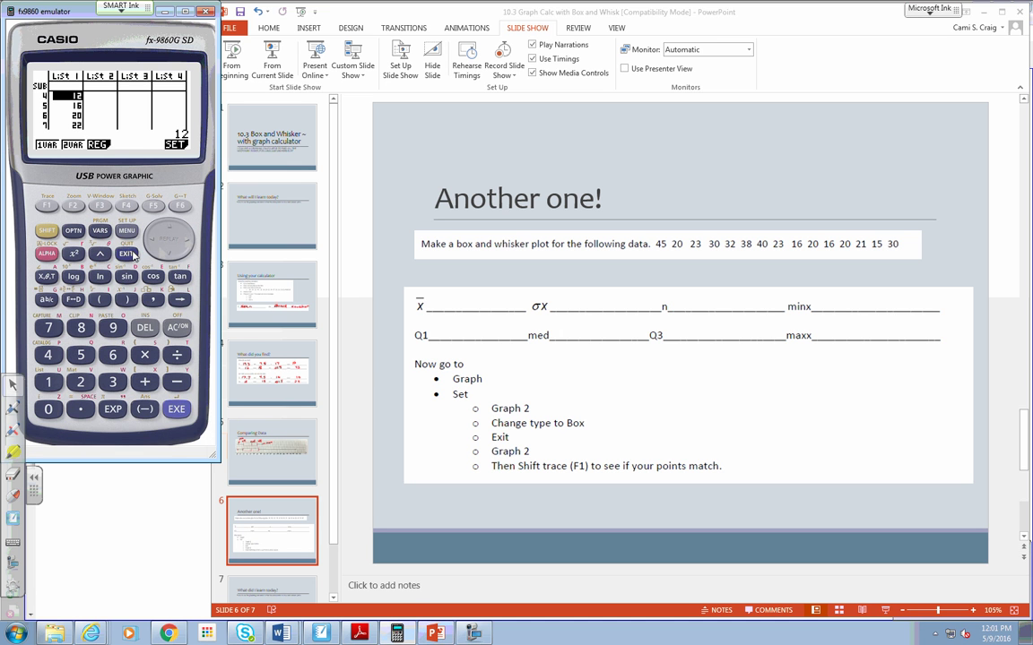
{"action": "left_click", "coordinate": [128, 255]}
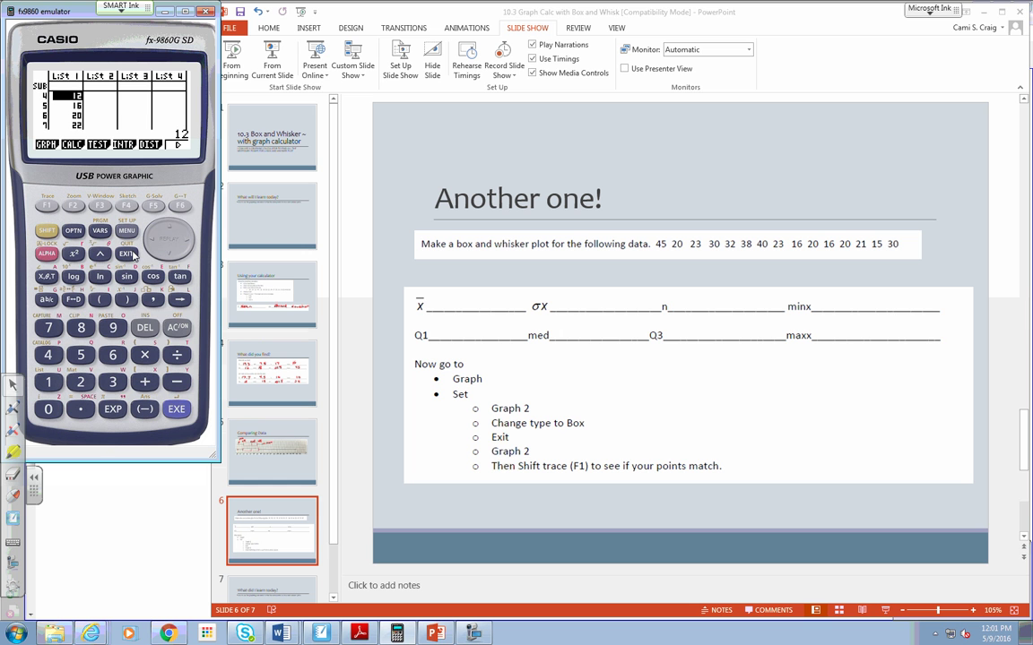
{"action": "left_click", "coordinate": [170, 206]}
{"action": "left_click", "coordinate": [129, 206]}
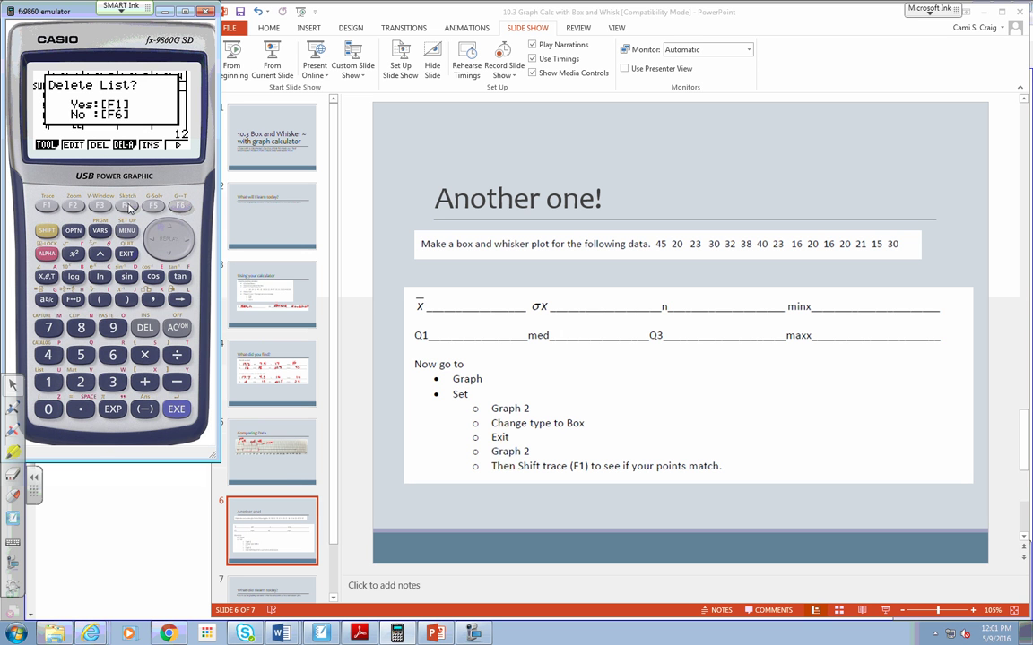
{"action": "left_click", "coordinate": [46, 205]}
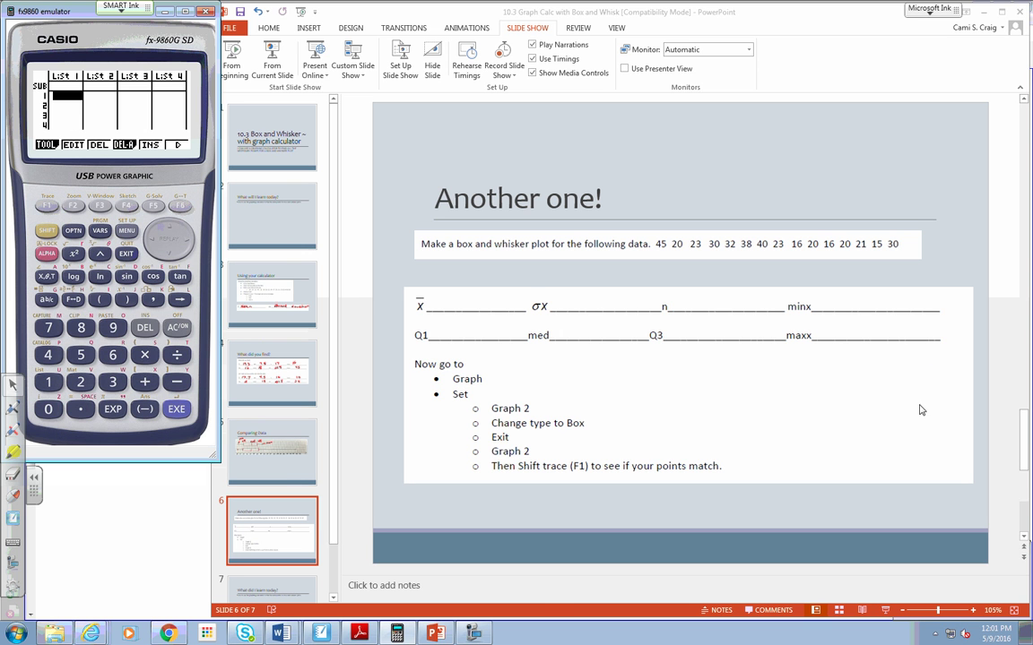
{"action": "left_click", "coordinate": [966, 634]}
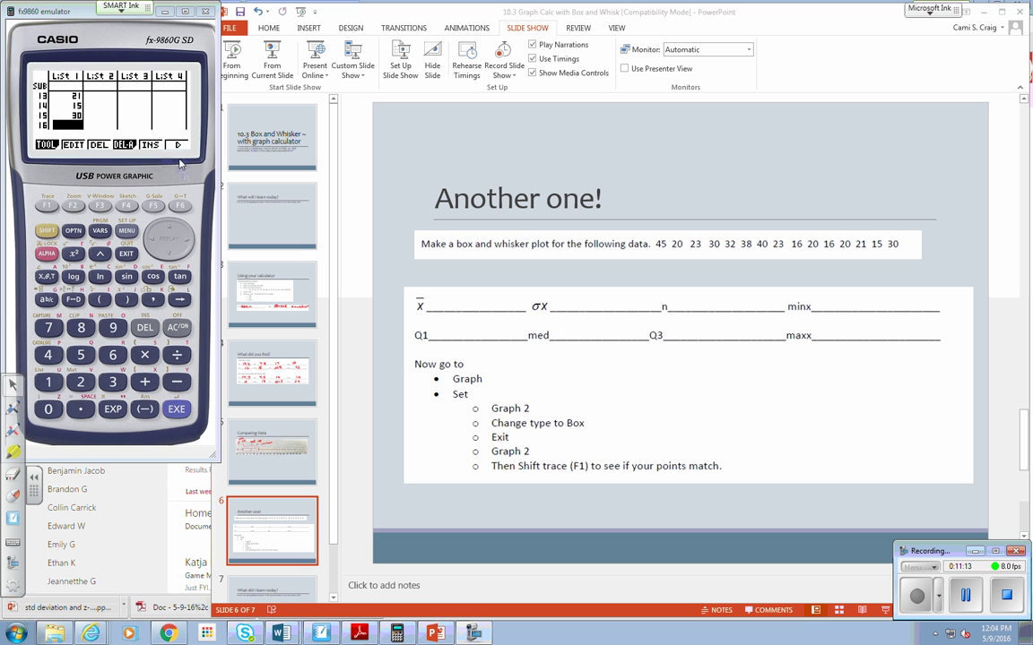
{"action": "left_click", "coordinate": [181, 205]}
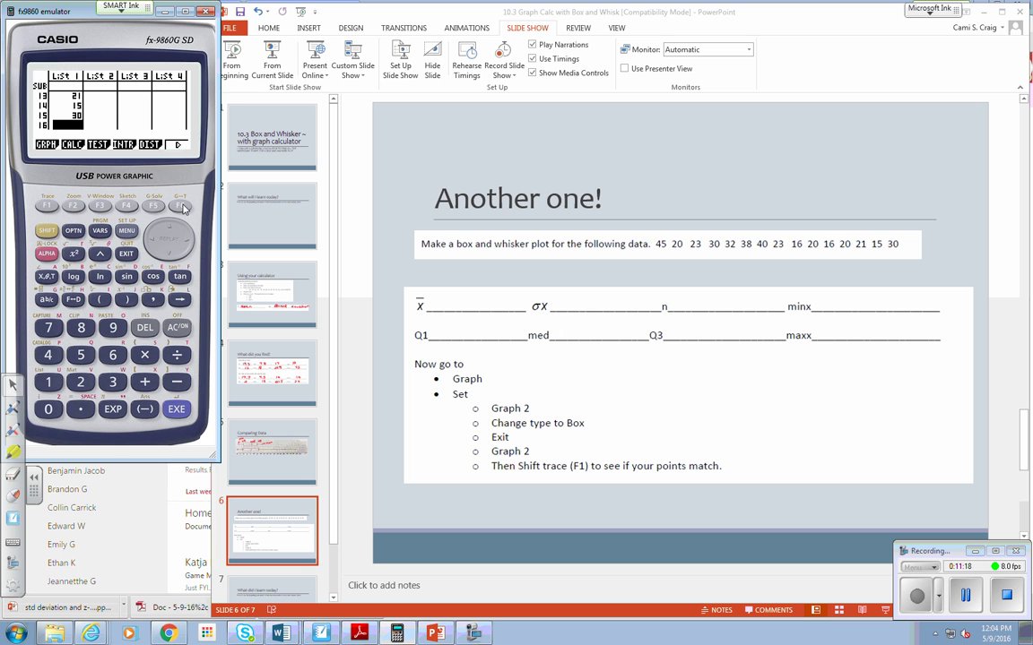
Set StatGraph2 to a MedBox graph of List1 and draw its box-and-whisker plot
{"action": "left_click", "coordinate": [73, 206]}
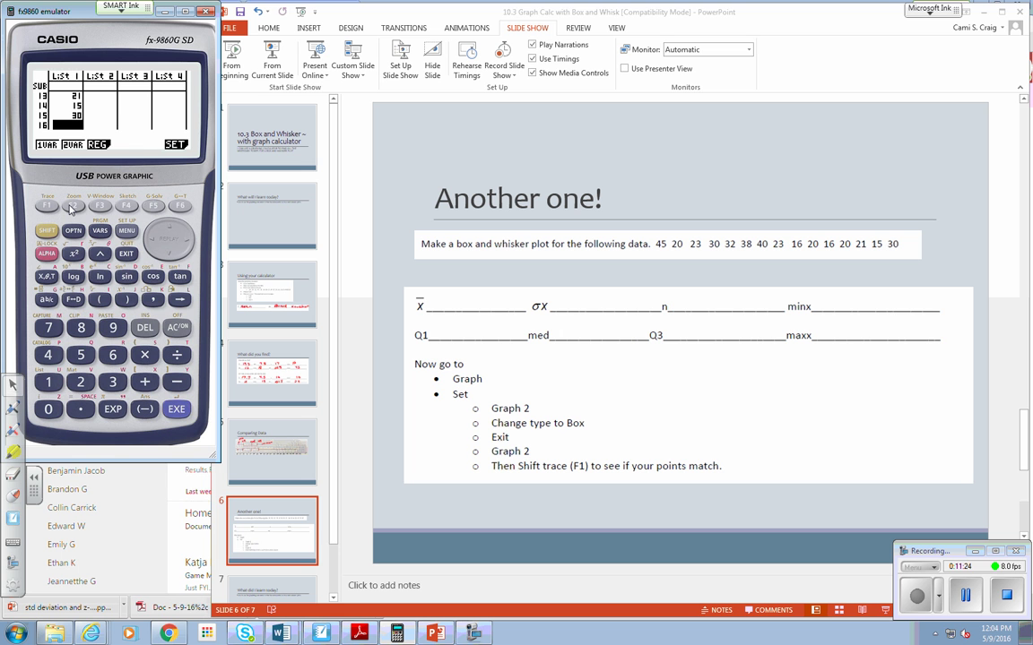
{"action": "left_click", "coordinate": [126, 254]}
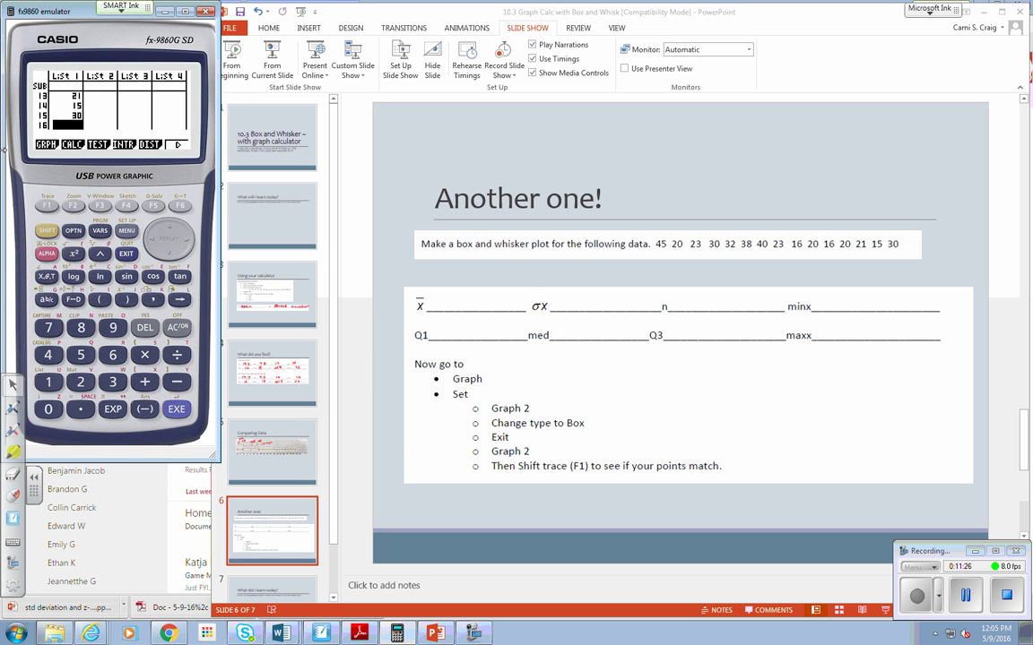
{"action": "left_click", "coordinate": [45, 206]}
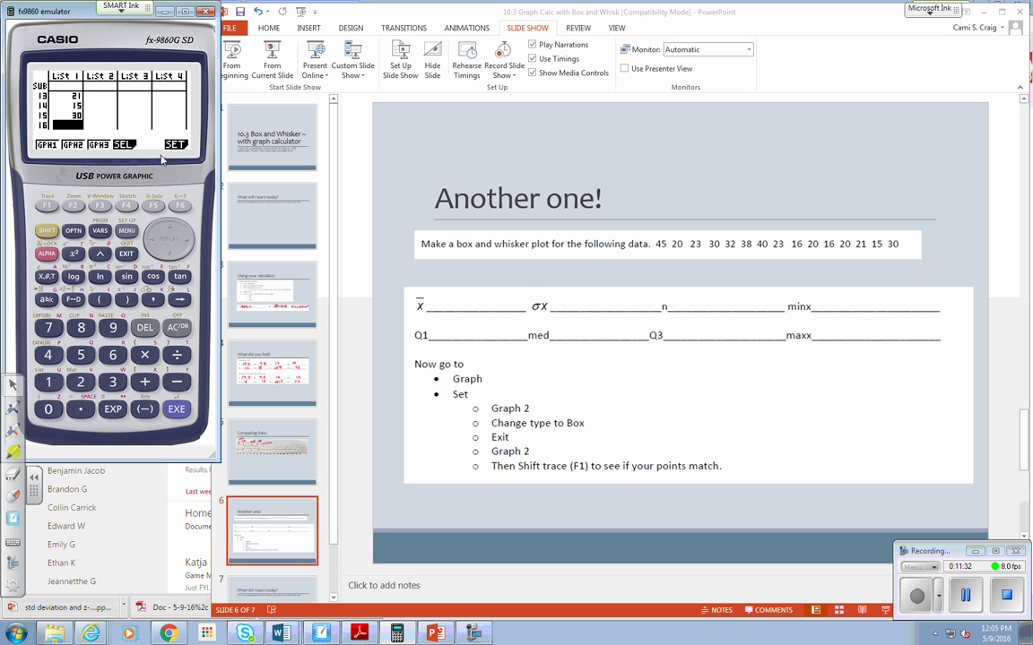
{"action": "left_click", "coordinate": [182, 207]}
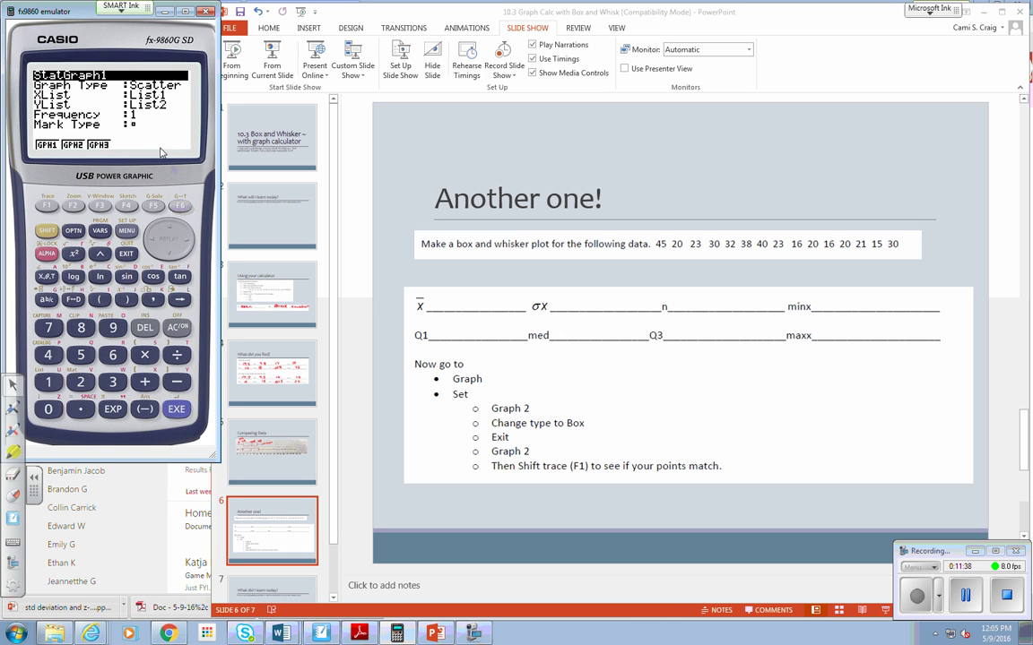
{"action": "left_click", "coordinate": [72, 207]}
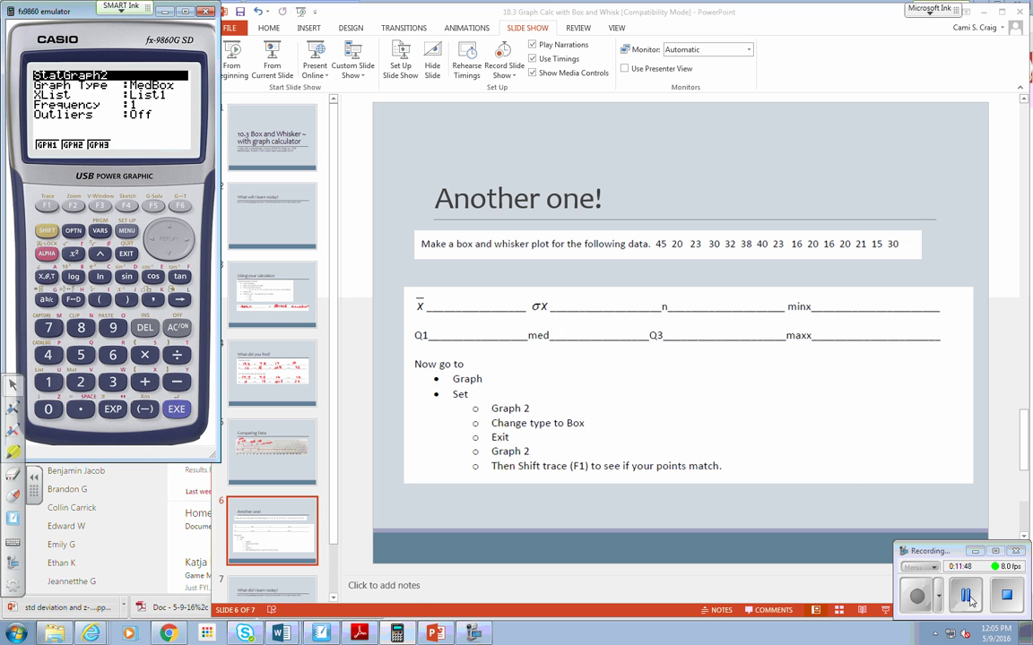
{"action": "key", "text": "Down"}
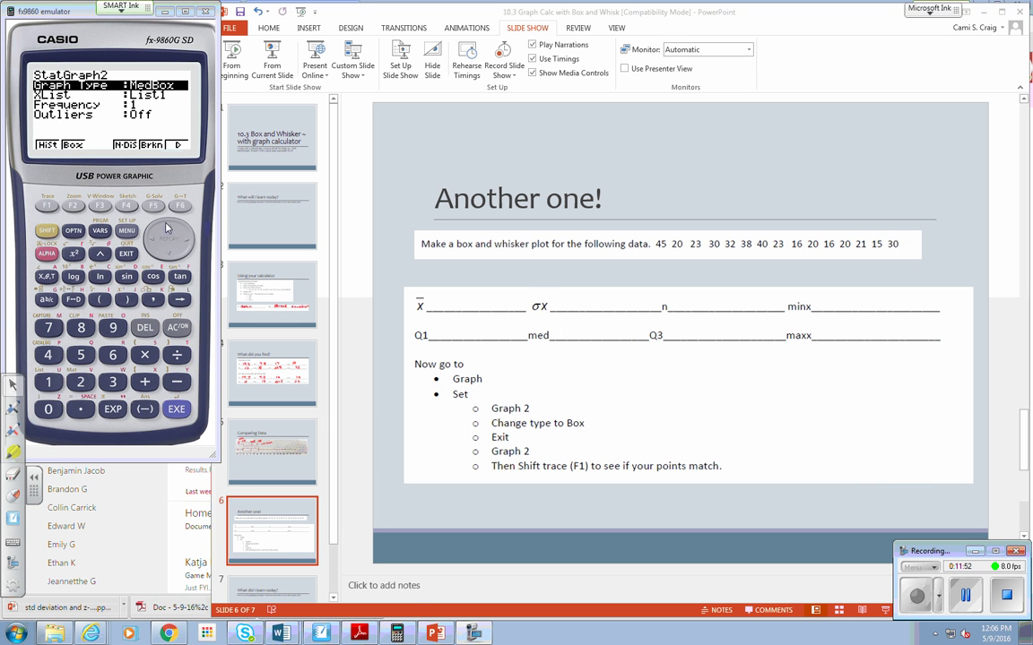
{"action": "left_click", "coordinate": [127, 254]}
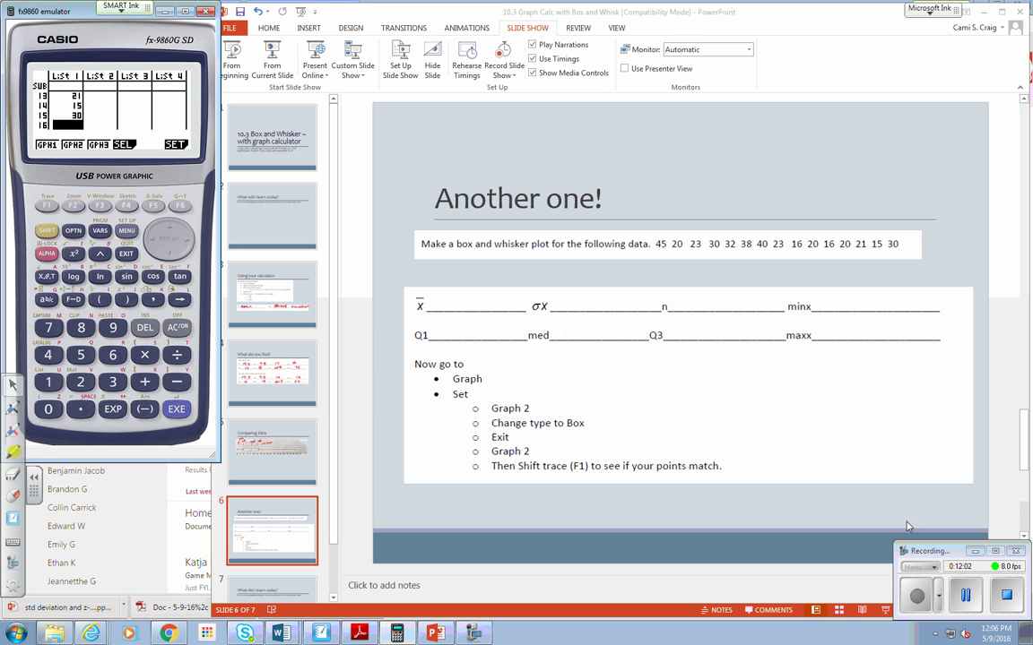
{"action": "left_click", "coordinate": [74, 205]}
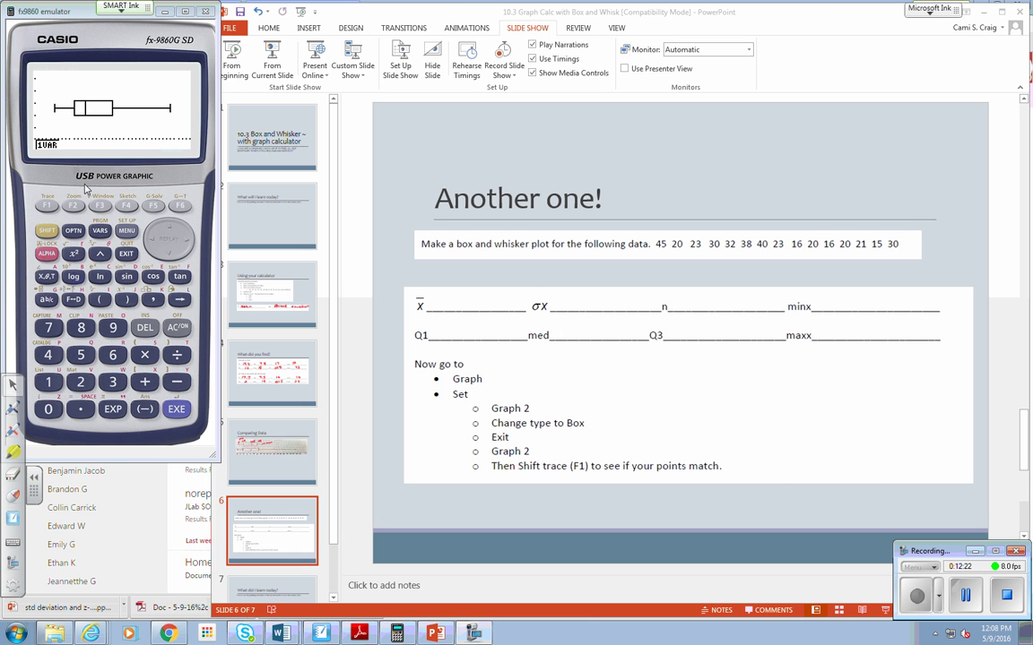
Trace the box plot so it reads minX=15 for StatGraph2
{"action": "left_click", "coordinate": [47, 232]}
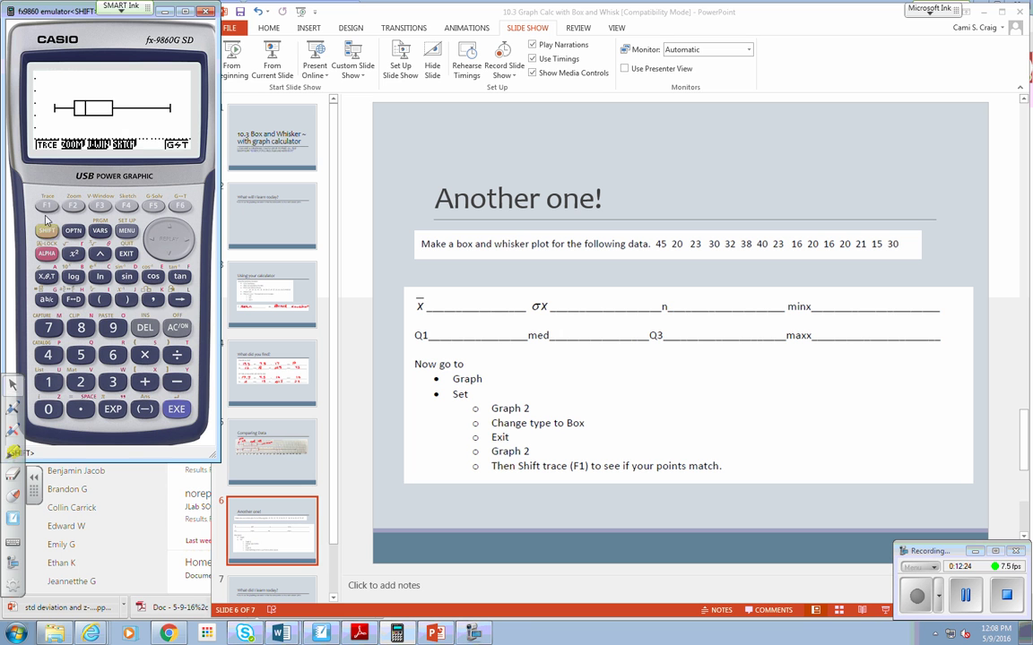
{"action": "left_click", "coordinate": [47, 206]}
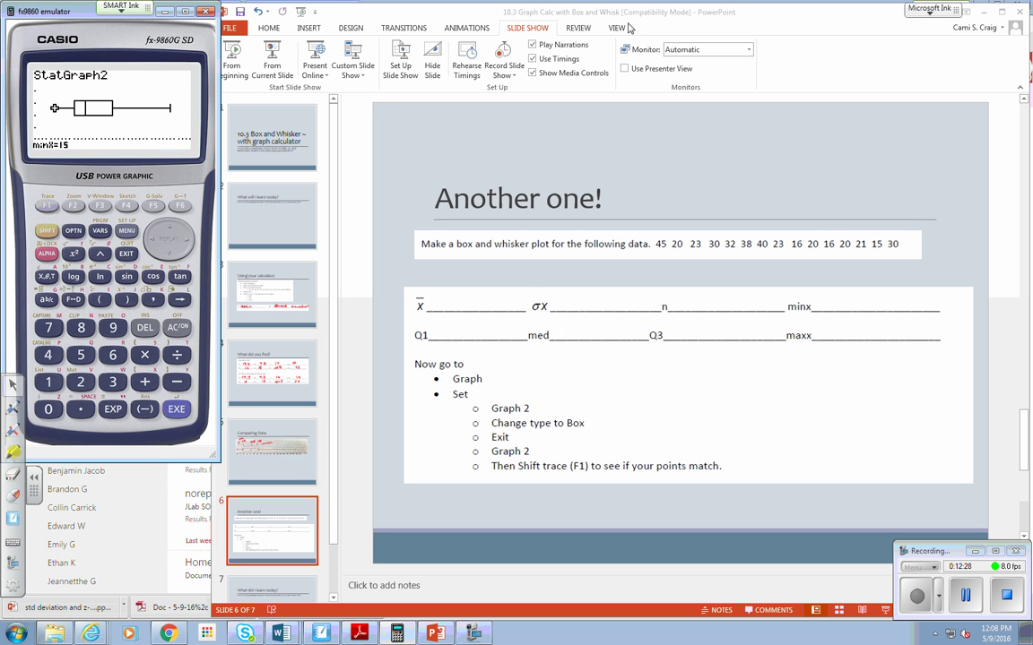
Pick the red ink pen and write 15 in the minx blank
{"action": "left_click", "coordinate": [933, 13]}
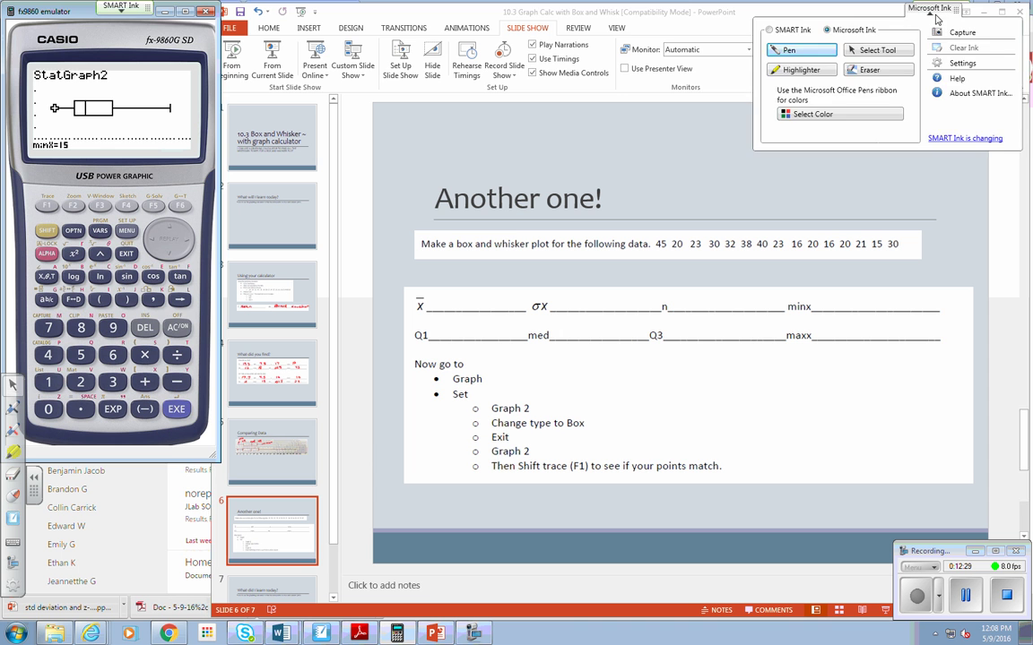
{"action": "left_click", "coordinate": [787, 50]}
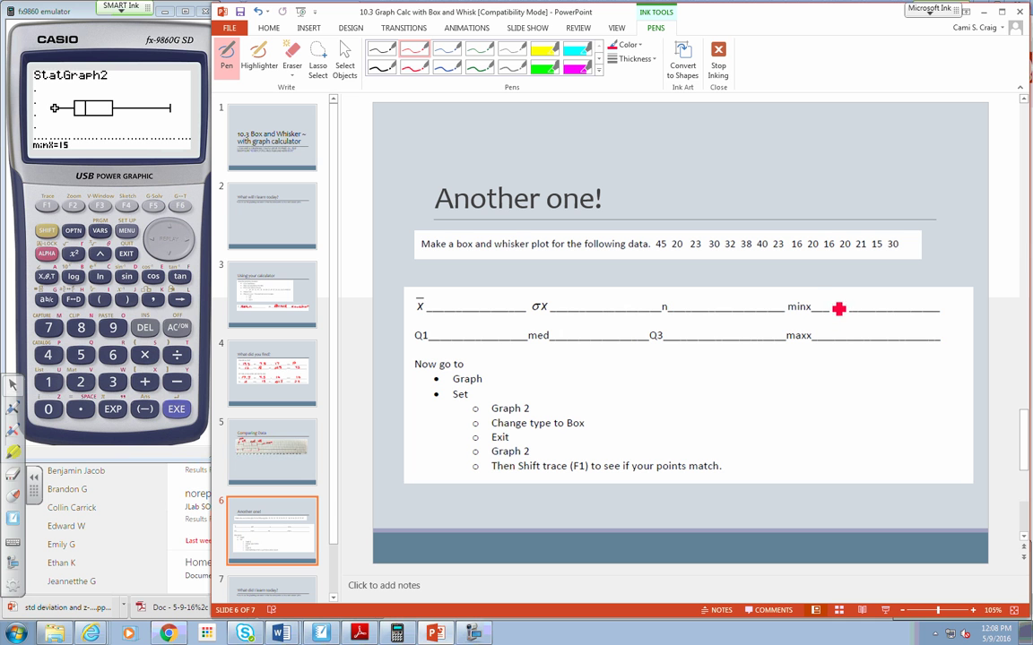
{"action": "mouse_move", "coordinate": [831, 302]}
{"action": "left_mouse_down"}
{"action": "mouse_move", "coordinate": [855, 316]}
{"action": "mouse_move", "coordinate": [841, 311]}
{"action": "left_mouse_up"}
Trace to Q1 and the median, writing 20 and 23 in their blanks
{"action": "left_click", "coordinate": [183, 242]}
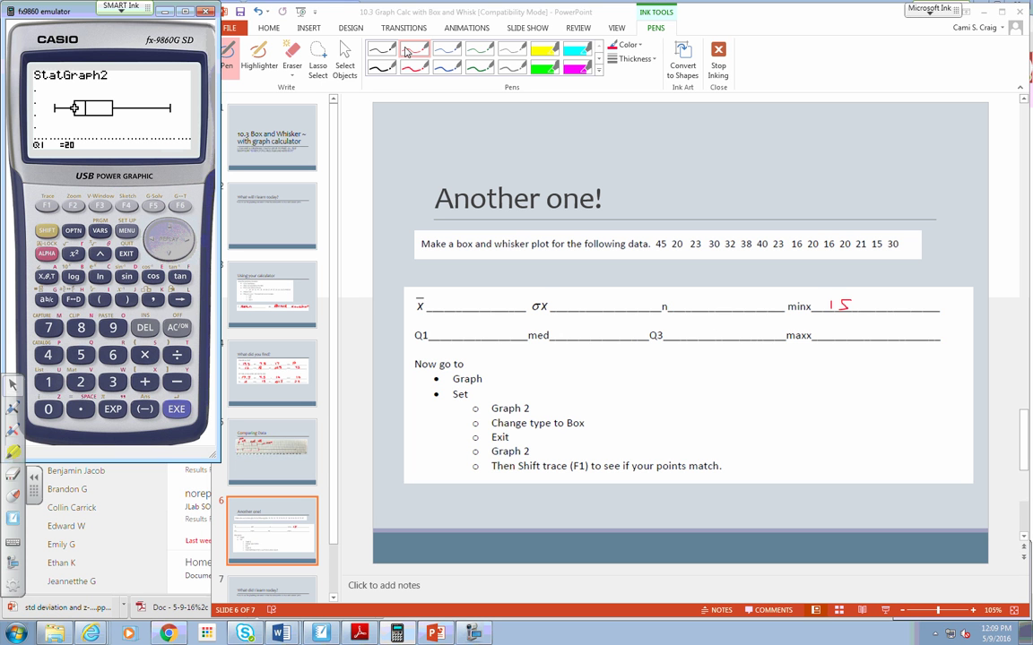
{"action": "left_click", "coordinate": [364, 49]}
{"action": "mouse_move", "coordinate": [469, 335]}
{"action": "left_mouse_down"}
{"action": "mouse_move", "coordinate": [491, 341]}
{"action": "mouse_move", "coordinate": [483, 330]}
{"action": "left_mouse_up"}
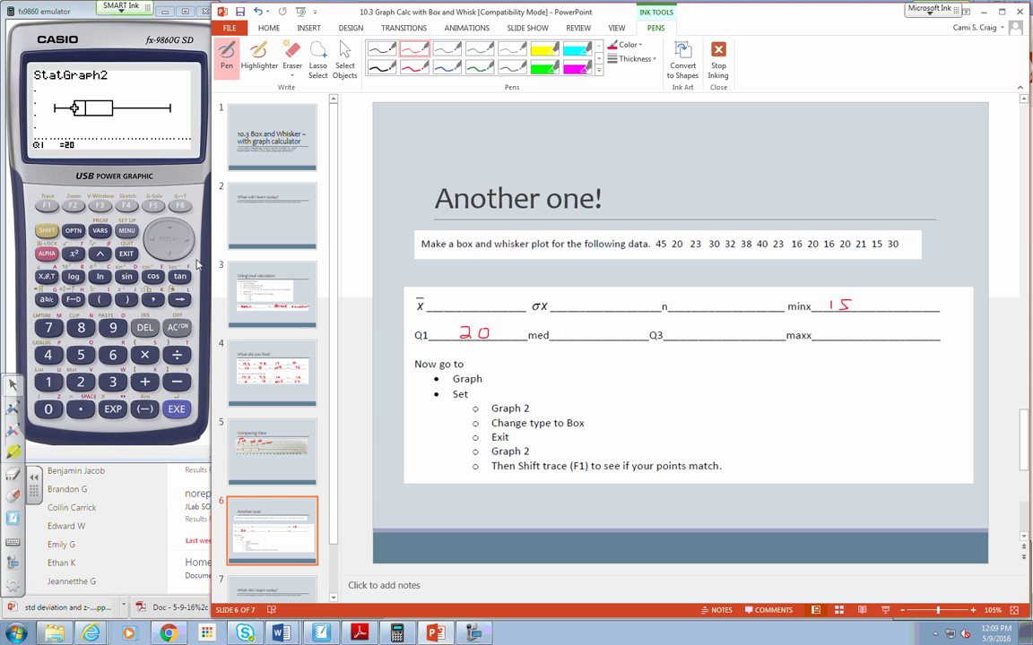
{"action": "left_click", "coordinate": [186, 240]}
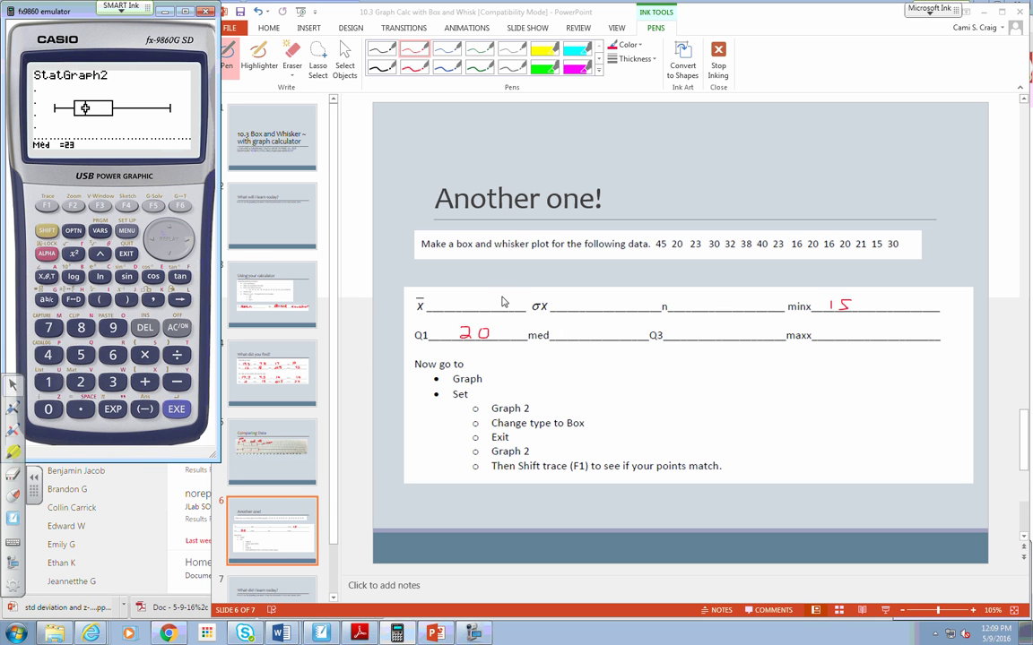
{"action": "left_click", "coordinate": [368, 45]}
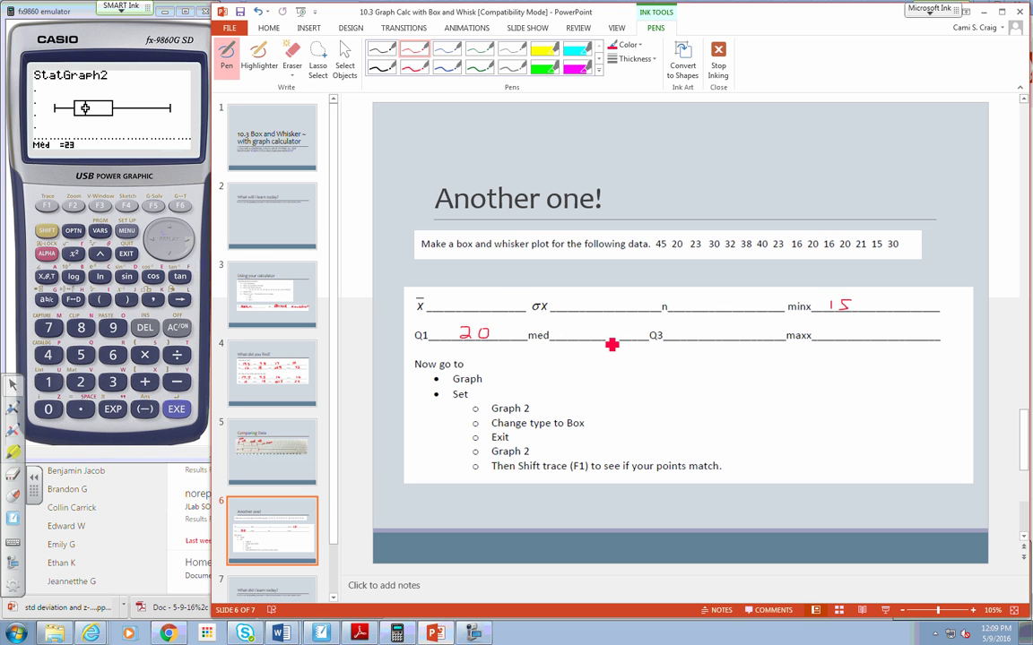
{"action": "left_click_drag", "start_coordinate": [575, 329], "coordinate": [593, 339]}
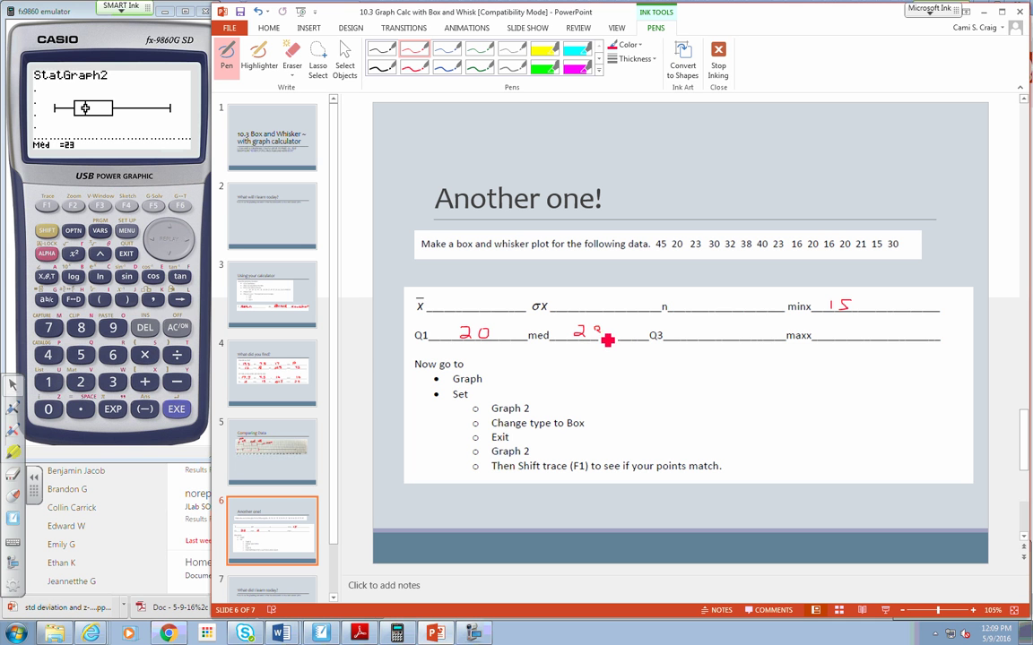
Trace to Q3 and maxX, writing 30 and 45 in their blanks
{"action": "left_click", "coordinate": [188, 247]}
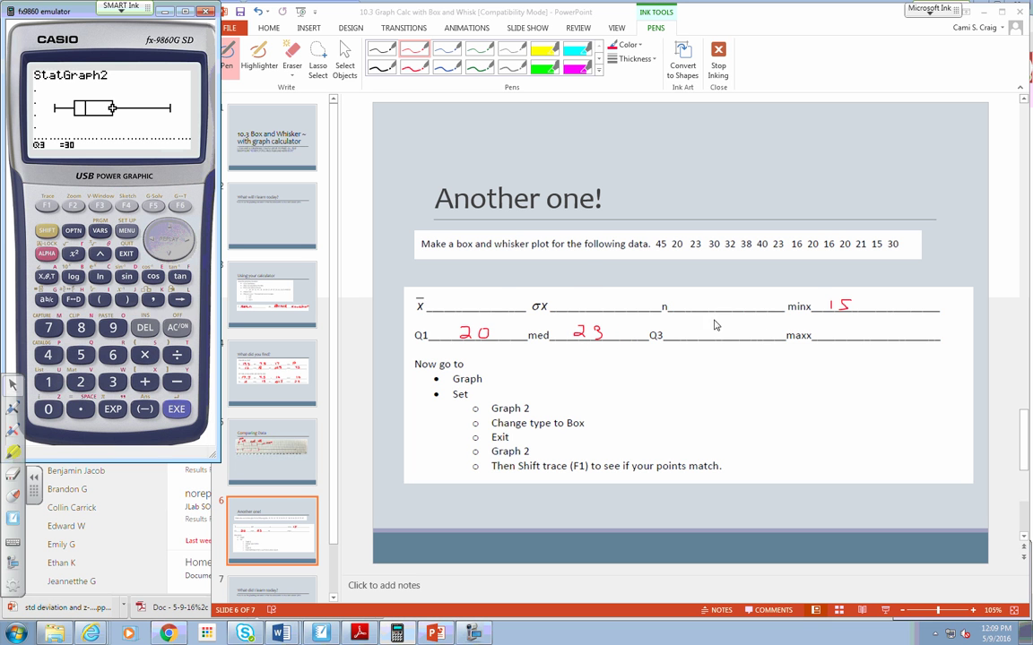
{"action": "left_click", "coordinate": [594, 115]}
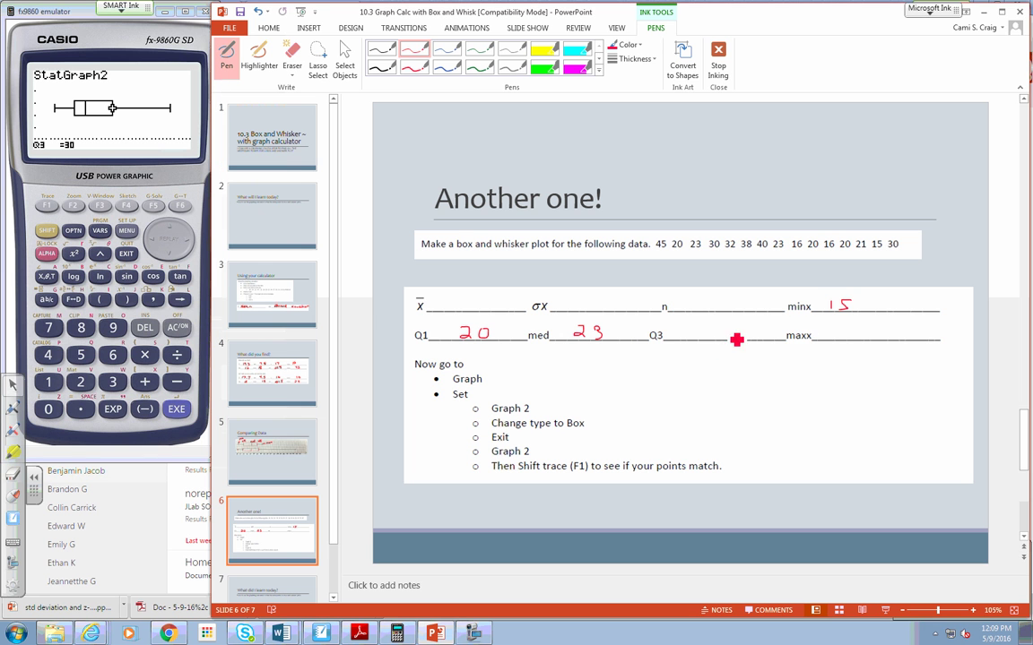
{"action": "mouse_move", "coordinate": [706, 328]}
{"action": "left_mouse_down"}
{"action": "mouse_move", "coordinate": [722, 333]}
{"action": "mouse_move", "coordinate": [710, 339]}
{"action": "mouse_move", "coordinate": [737, 333]}
{"action": "left_mouse_up"}
{"action": "left_click", "coordinate": [182, 242]}
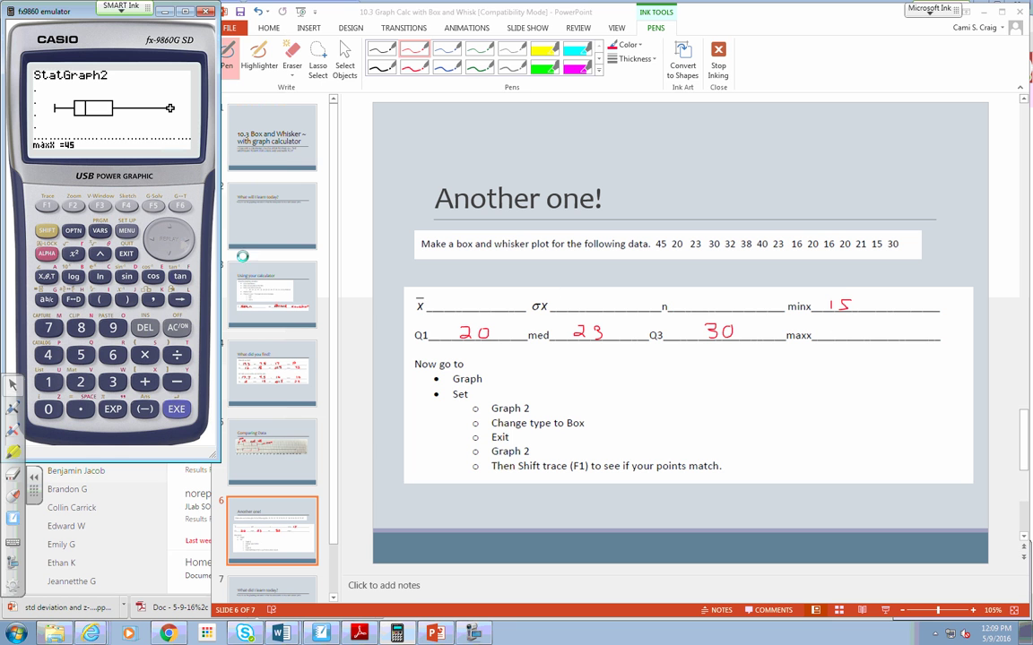
{"action": "left_click", "coordinate": [958, 341]}
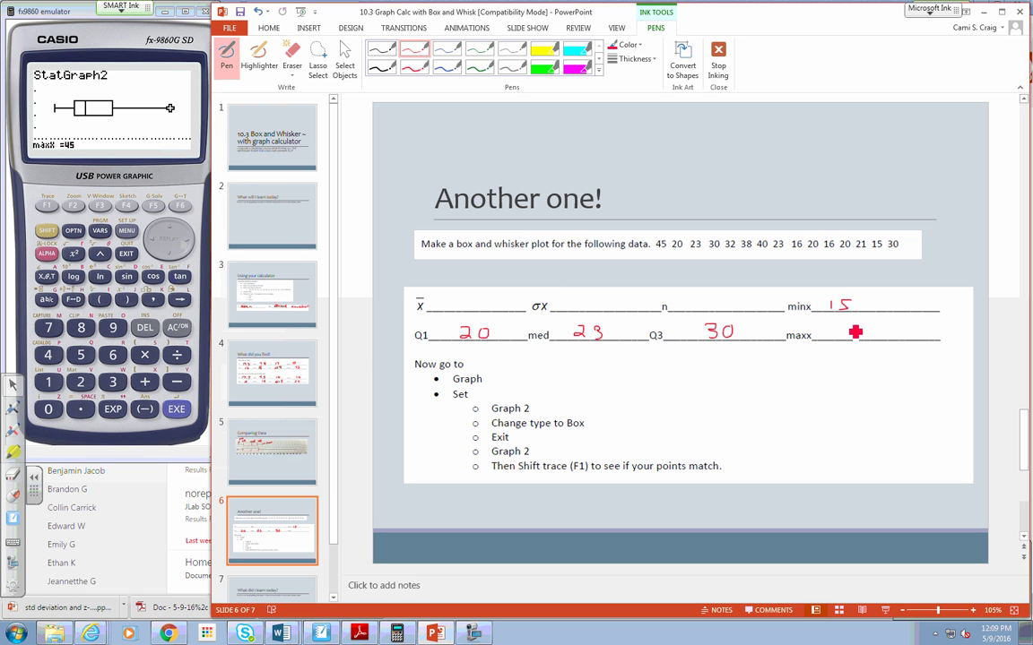
{"action": "mouse_move", "coordinate": [846, 324]}
{"action": "left_mouse_down"}
{"action": "mouse_move", "coordinate": [858, 341]}
{"action": "mouse_move", "coordinate": [871, 336]}
{"action": "mouse_move", "coordinate": [869, 346]}
{"action": "left_mouse_up"}
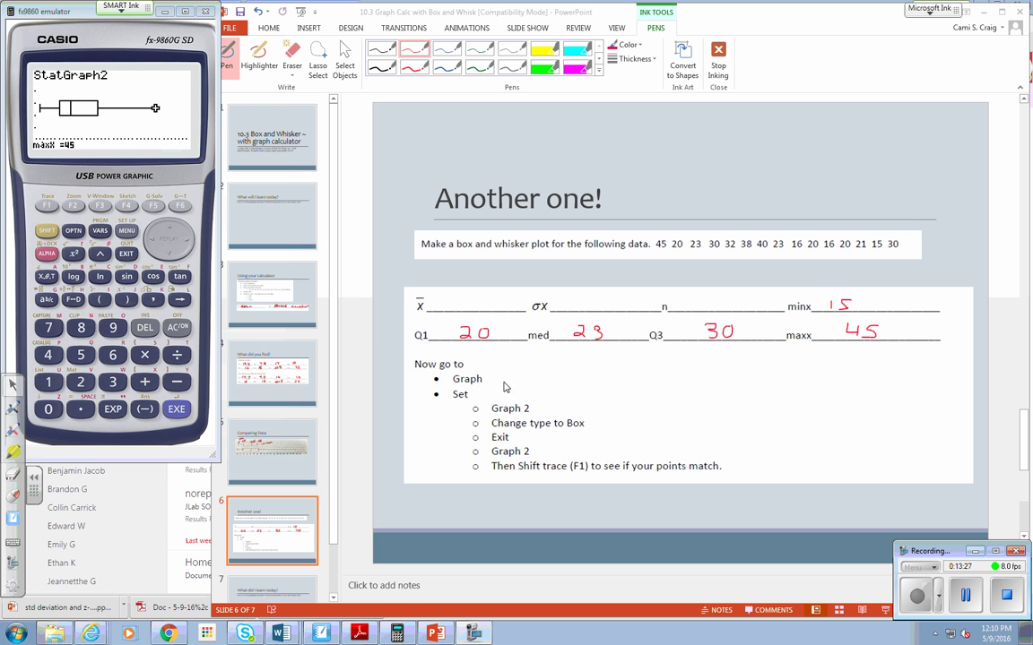
Show one-variable statistics on the calculator, then go to slide 7, 'What did I learn today?'
{"action": "left_click", "coordinate": [123, 255]}
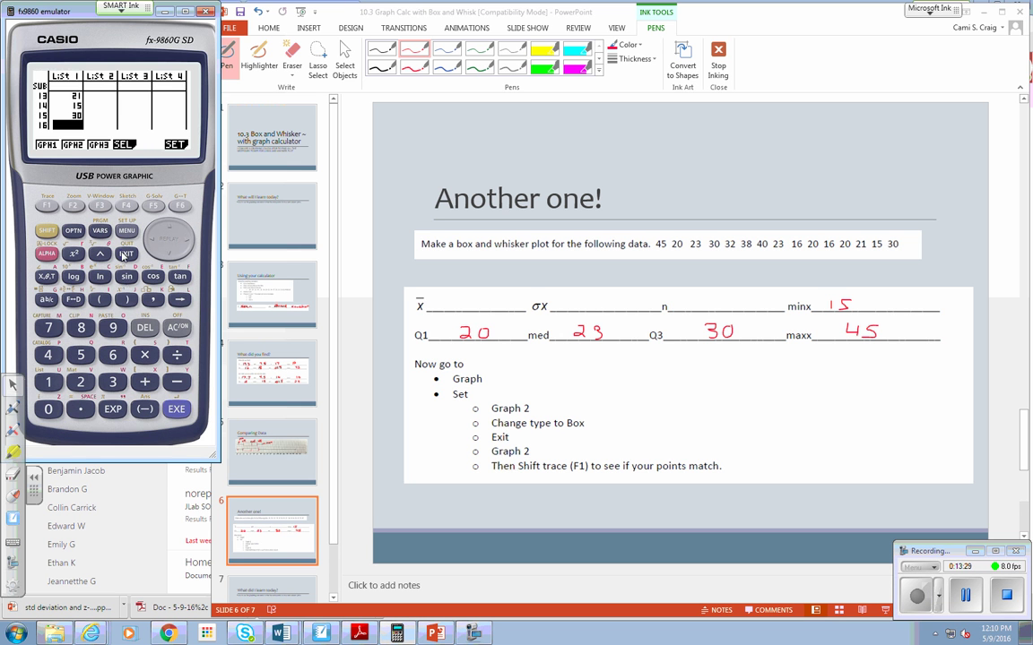
{"action": "left_click", "coordinate": [131, 256]}
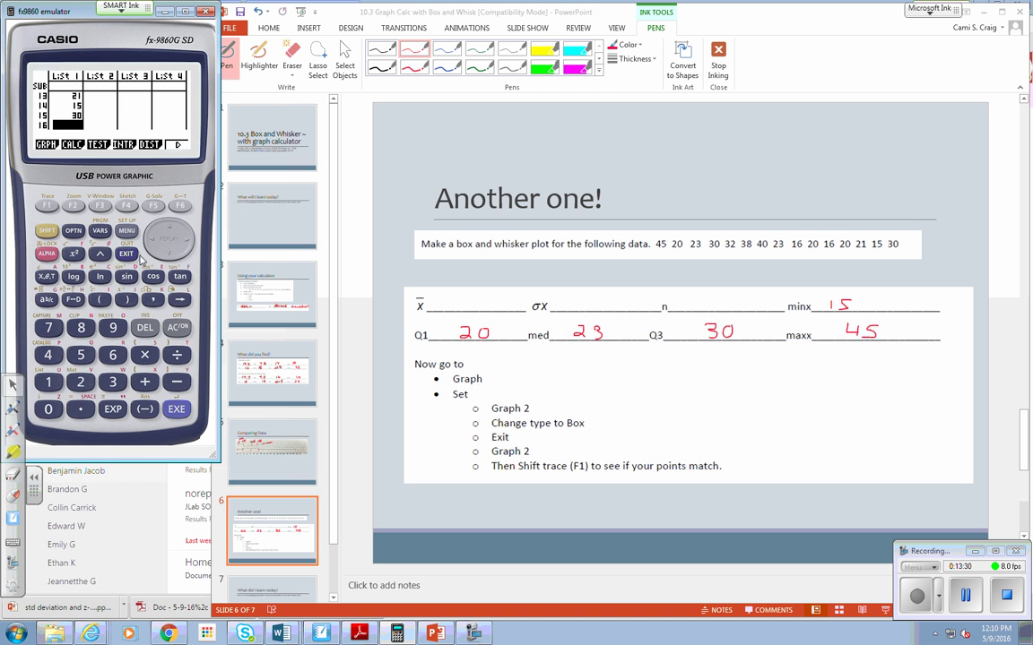
{"action": "left_click", "coordinate": [70, 208]}
{"action": "left_click", "coordinate": [47, 208]}
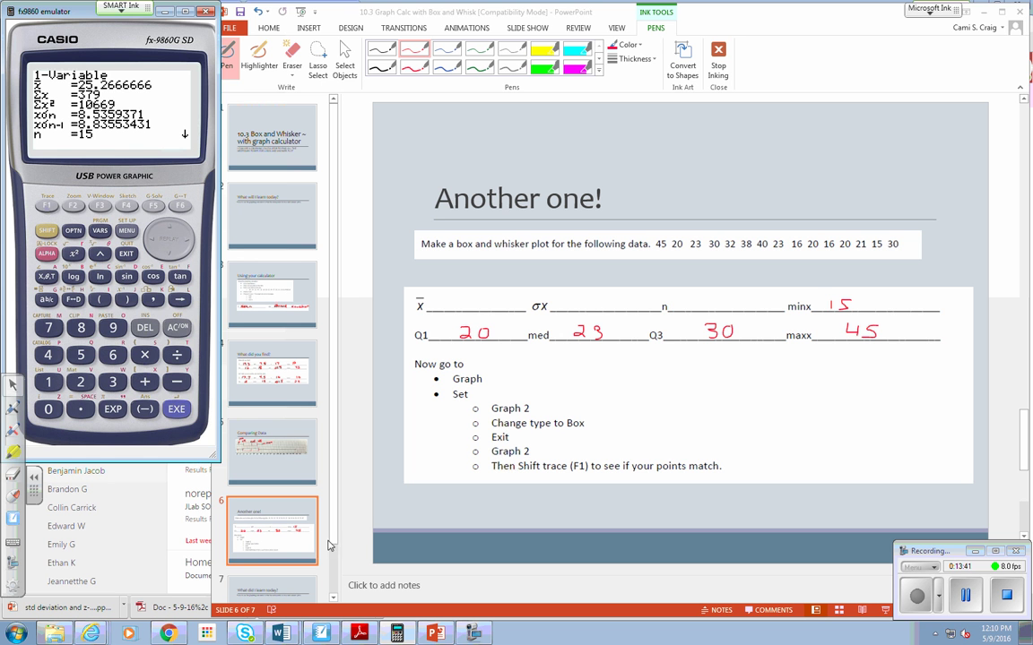
{"action": "left_click", "coordinate": [292, 587]}
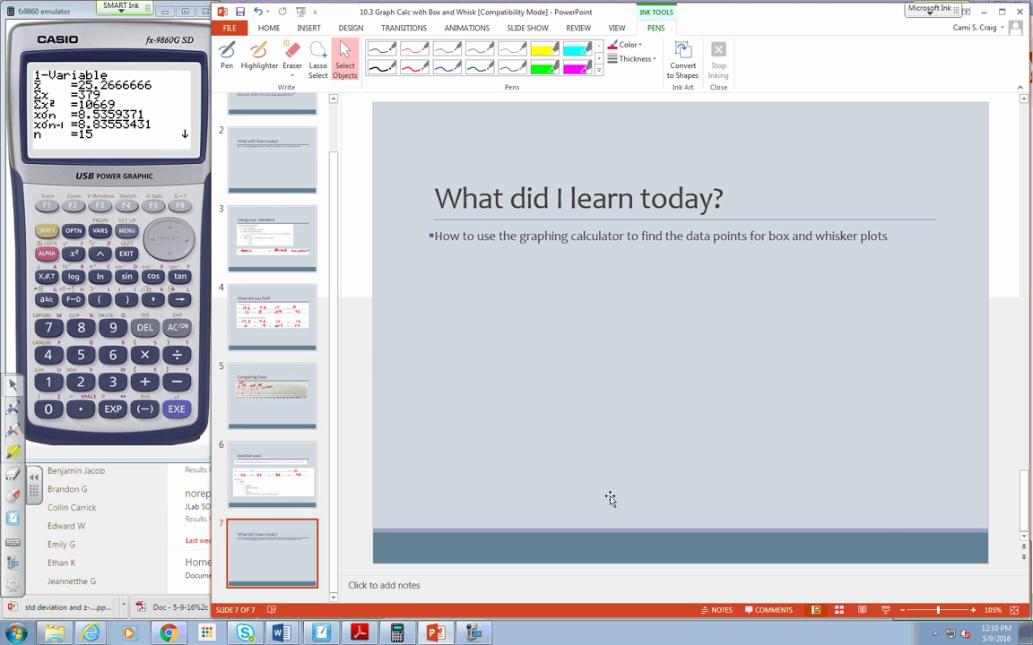
{"action": "left_click", "coordinate": [478, 635]}
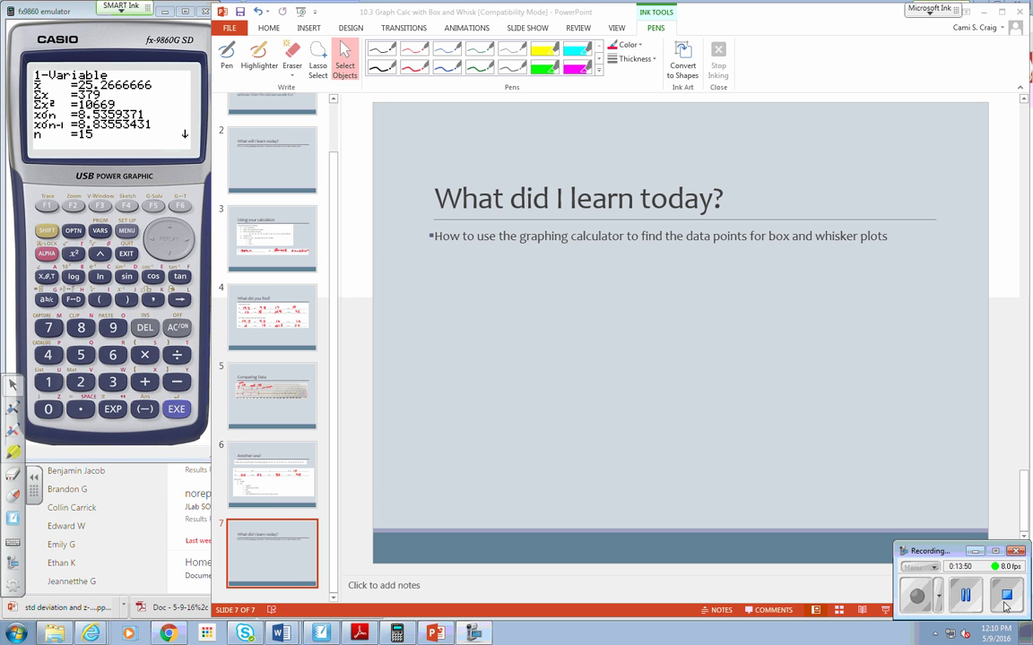